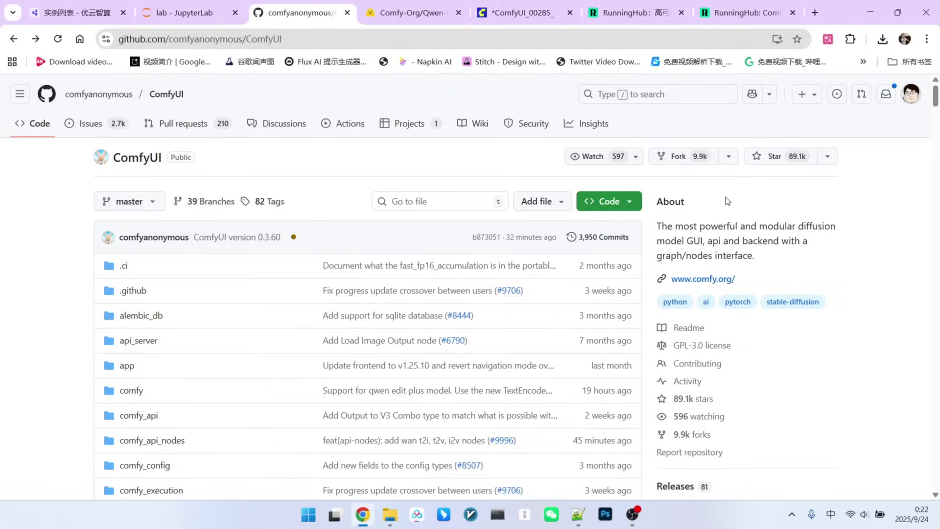
# Check the ComfyUI repository's commit history for Qwen edit plus support and open the Comfy-Org Qwen model page.
pyautogui.scroll(-1, 726, 196)
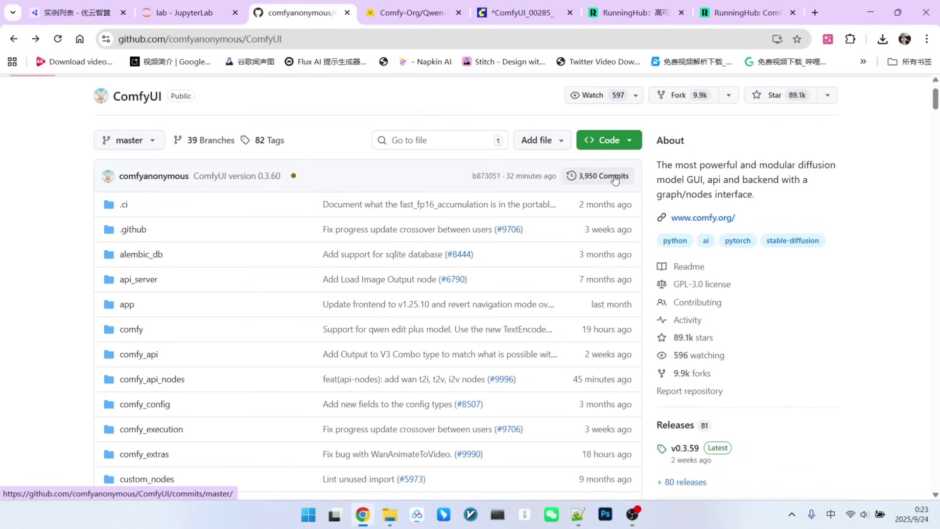
pyautogui.click(613, 177)
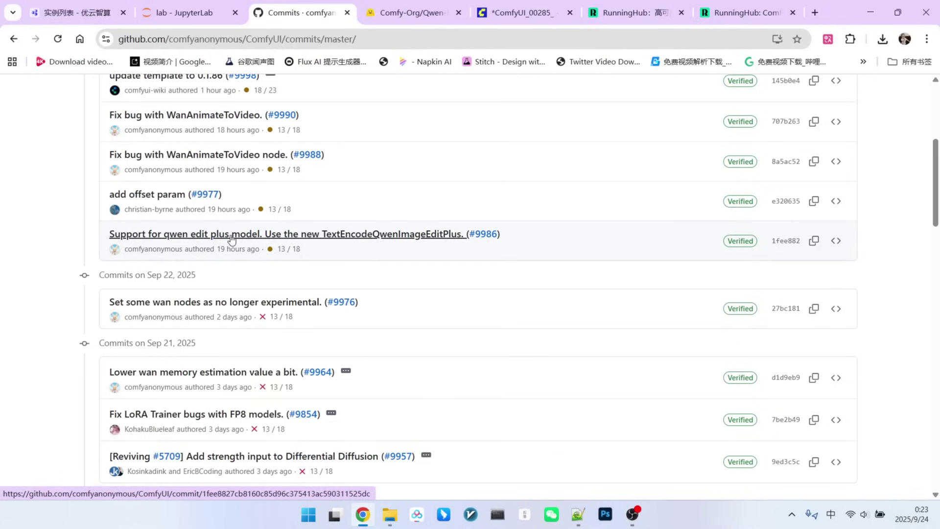
pyautogui.hotkey('alt', 'Left')
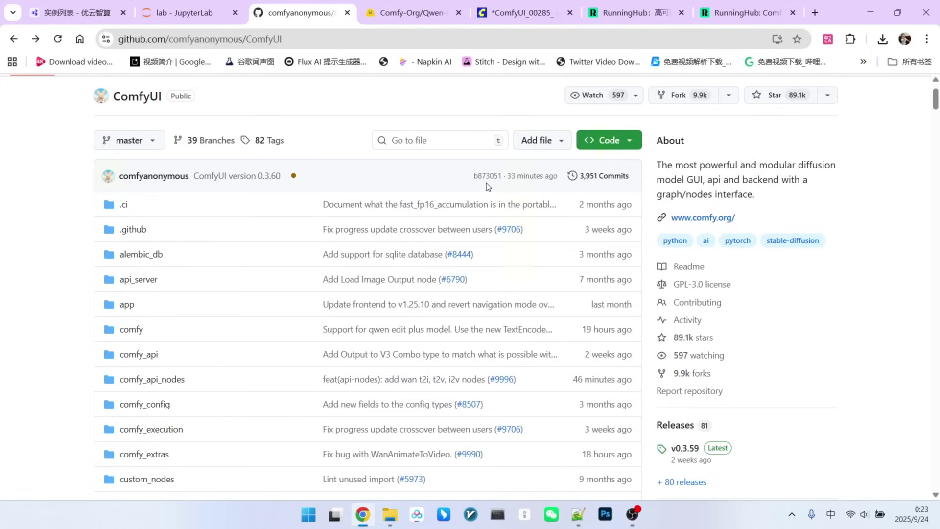
pyautogui.scroll(-10, 486, 185)
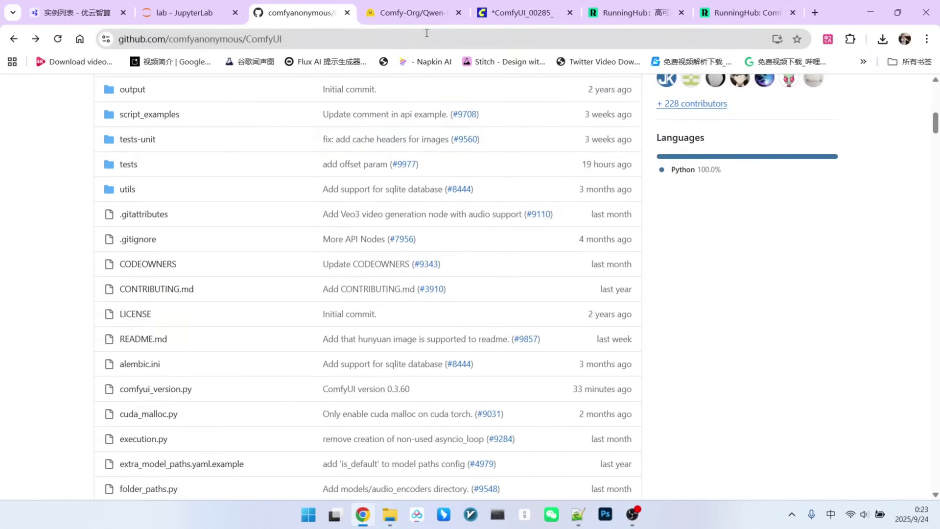
pyautogui.click(414, 13)
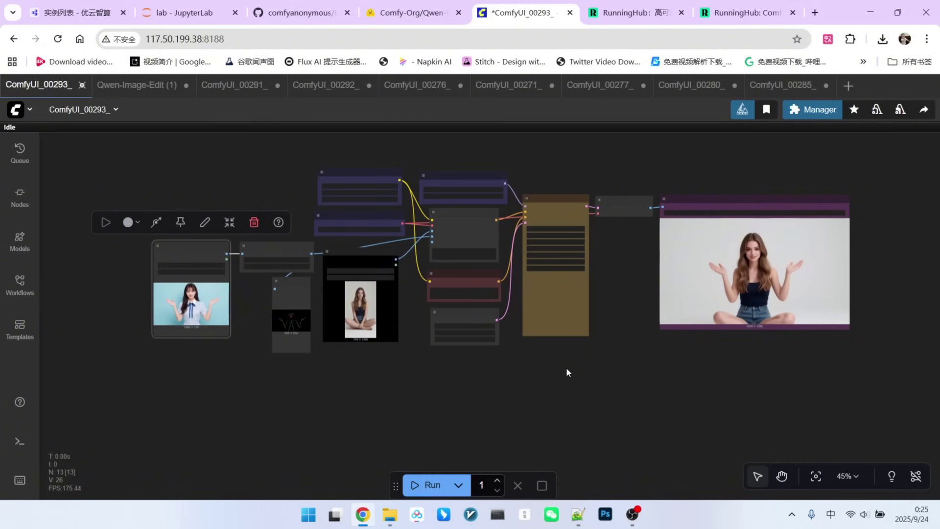
# Examine the TextEncodeQwenImageEditPlus node's image inputs and prompt in the ComfyUI_00293_ workflow.
pyautogui.scroll(5, 606, 309)
pyautogui.click(441, 212)
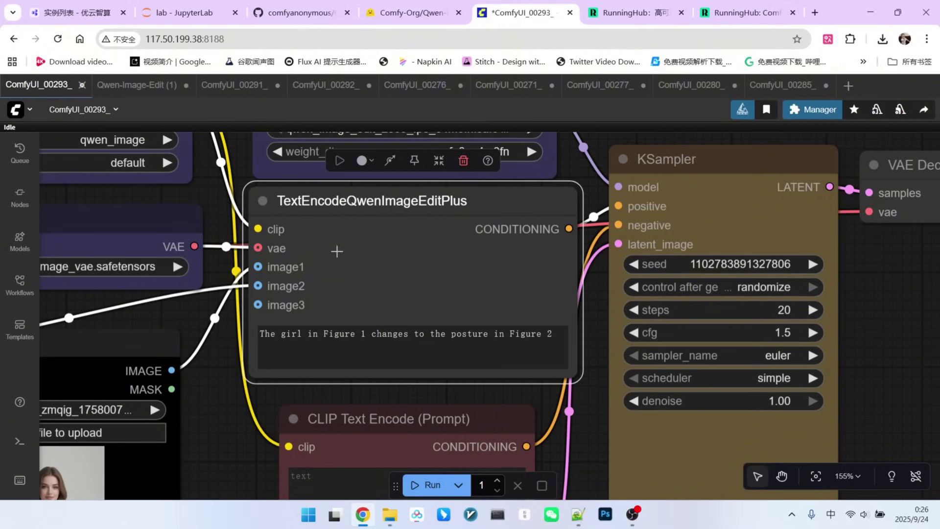
pyautogui.scroll(-10, 326, 286)
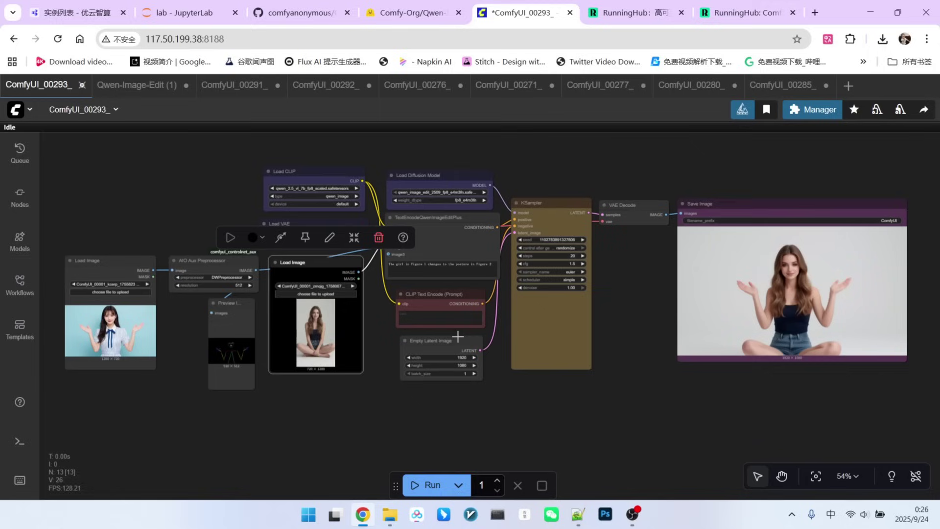
pyautogui.click(384, 319)
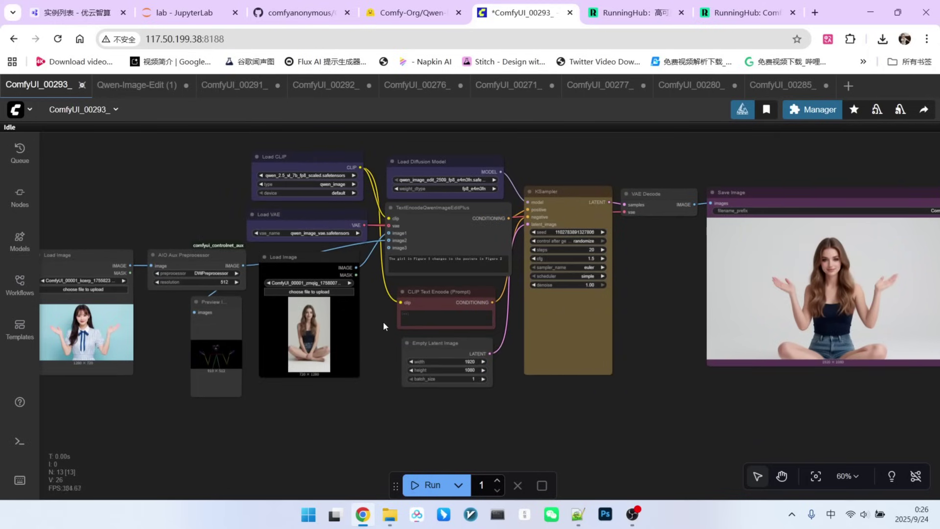
pyautogui.moveTo(383, 322); pyautogui.dragTo(418, 323)
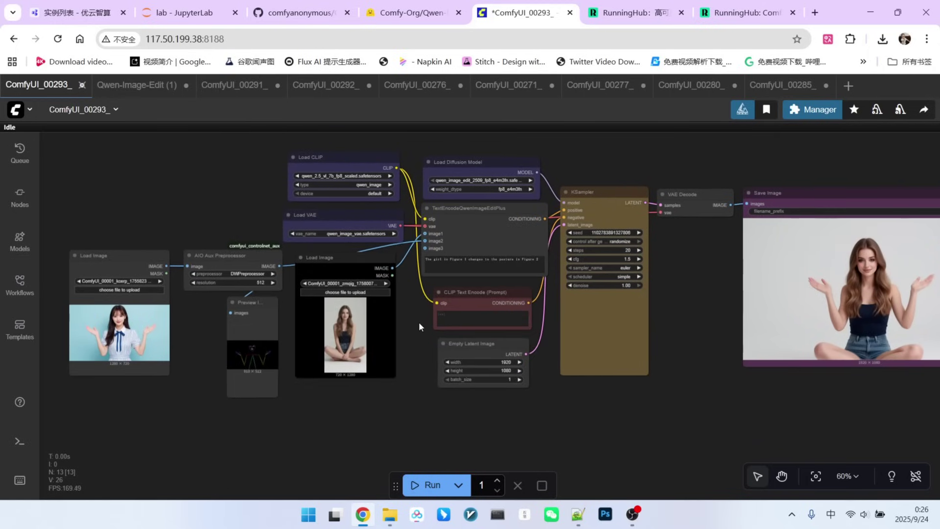
pyautogui.moveTo(419, 326); pyautogui.dragTo(402, 326)
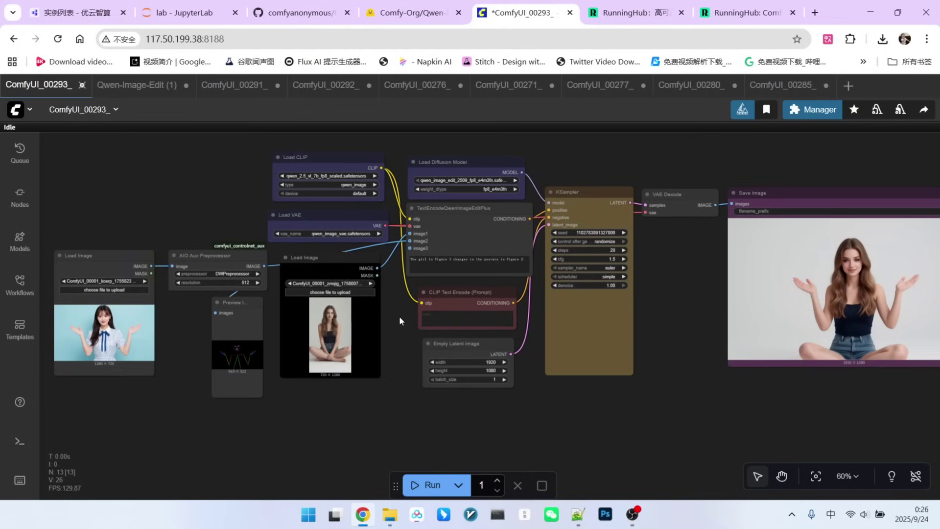
# Examine the Load Diffusion Model node and how the negative prompt node feeds the KSampler.
pyautogui.scroll(3, 540, 172)
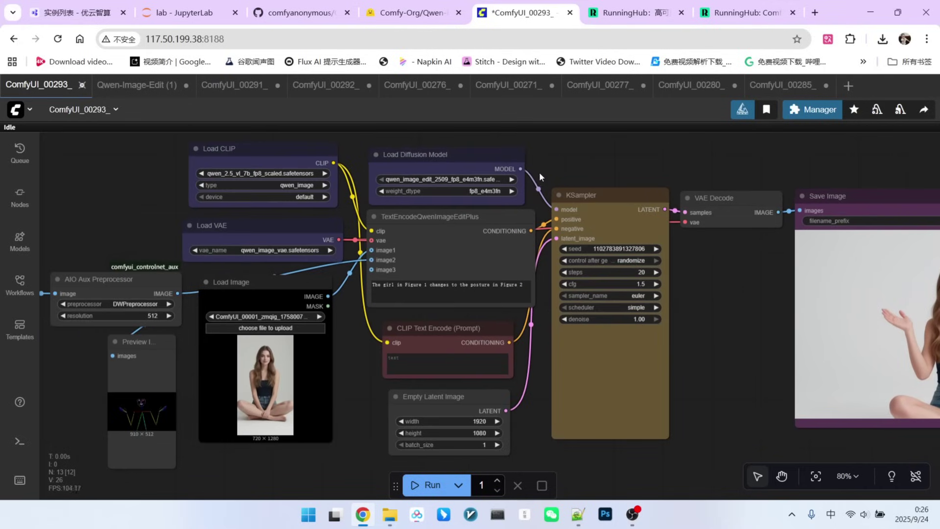
pyautogui.scroll(4, 539, 172)
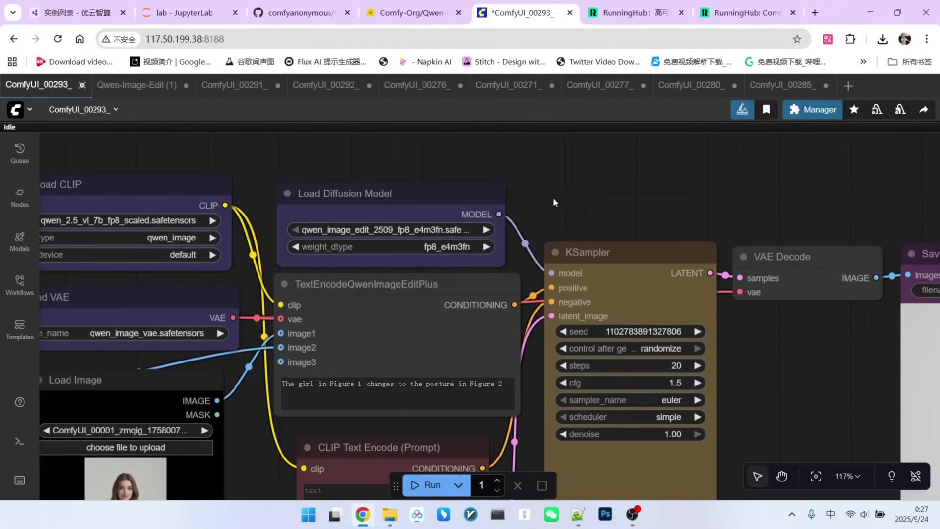
pyautogui.scroll(-7, 582, 181)
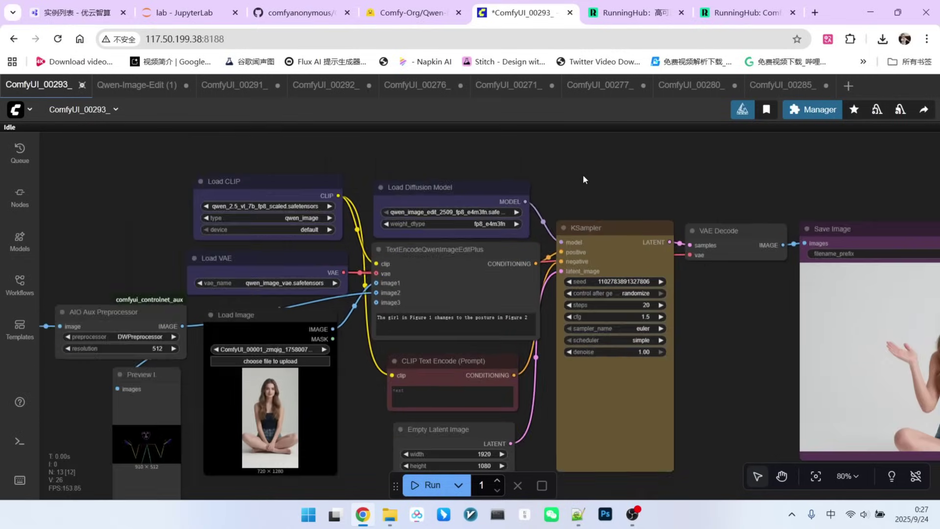
pyautogui.scroll(-2, 673, 294)
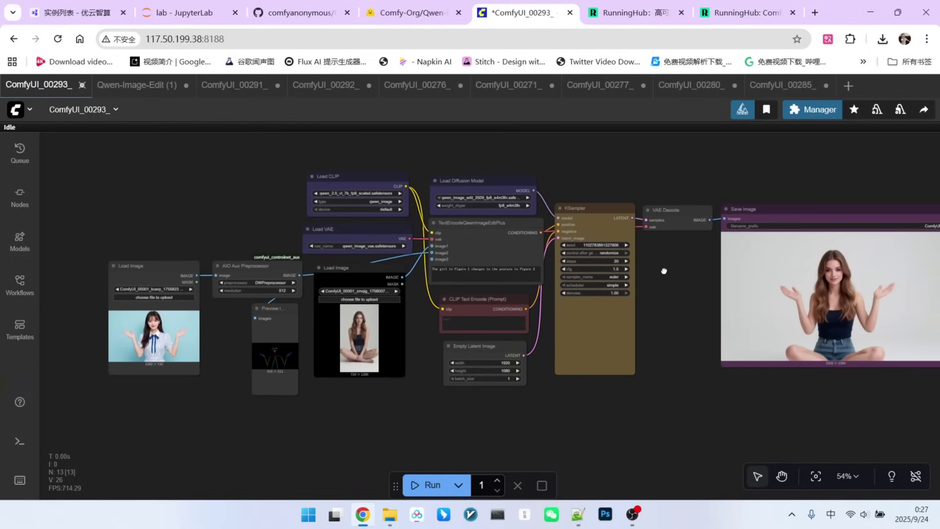
pyautogui.scroll(1, 664, 265)
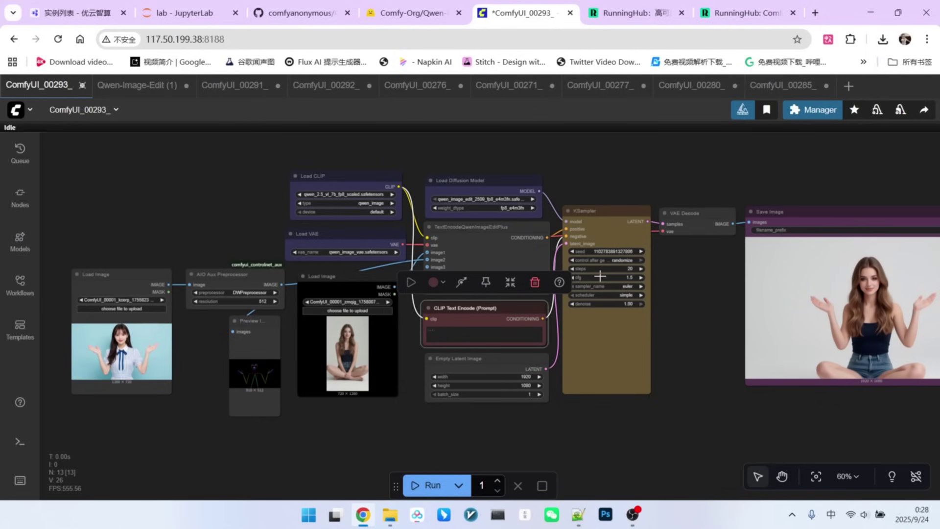
pyautogui.click(680, 319)
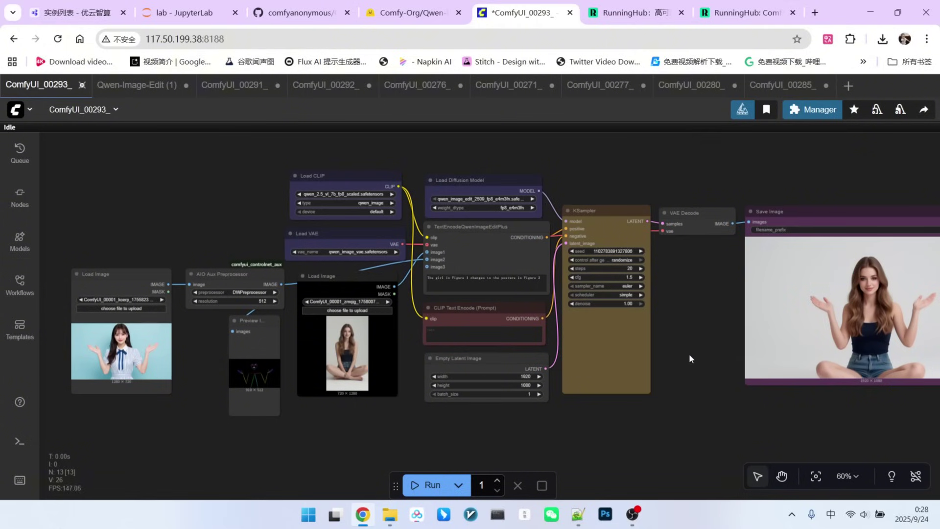
# Inspect the seated woman's photo in the Load Image node that feeds image1 of the text encoder.
pyautogui.scroll(12, 547, 208)
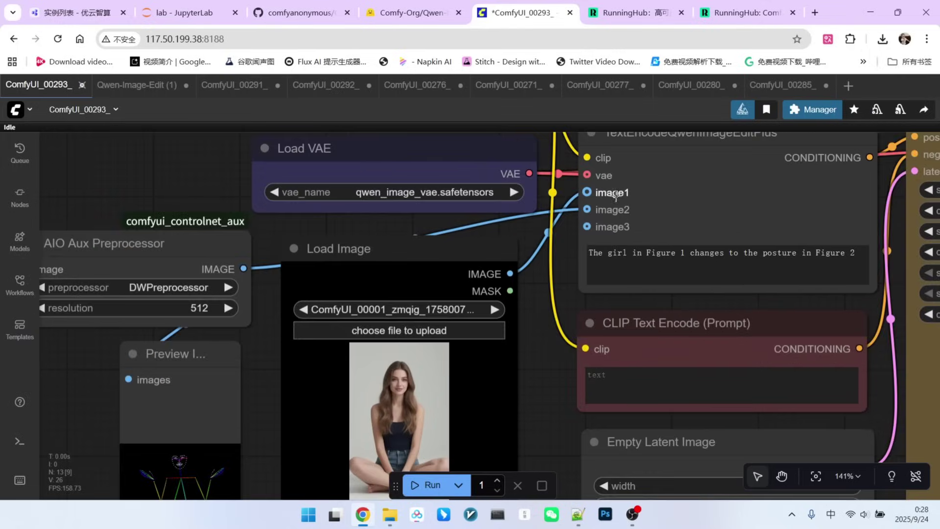
pyautogui.scroll(-7, 546, 208)
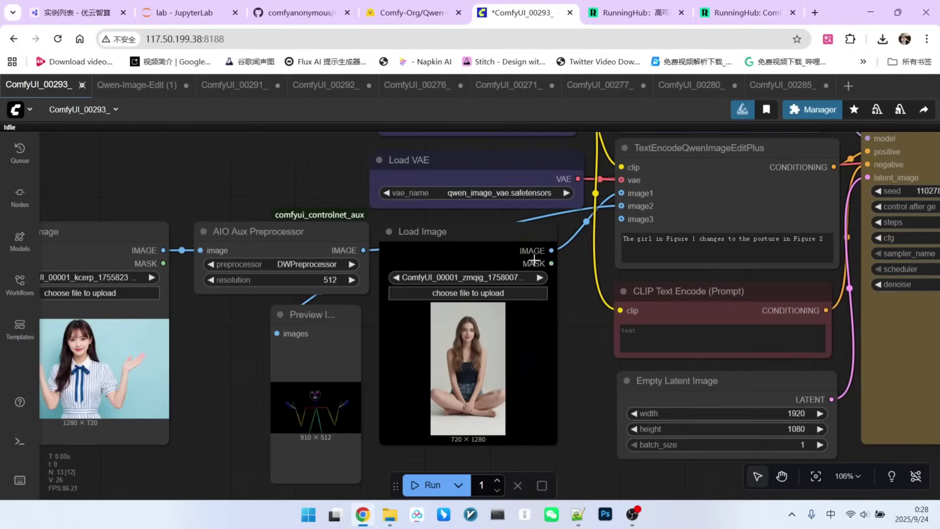
pyautogui.scroll(15, 488, 249)
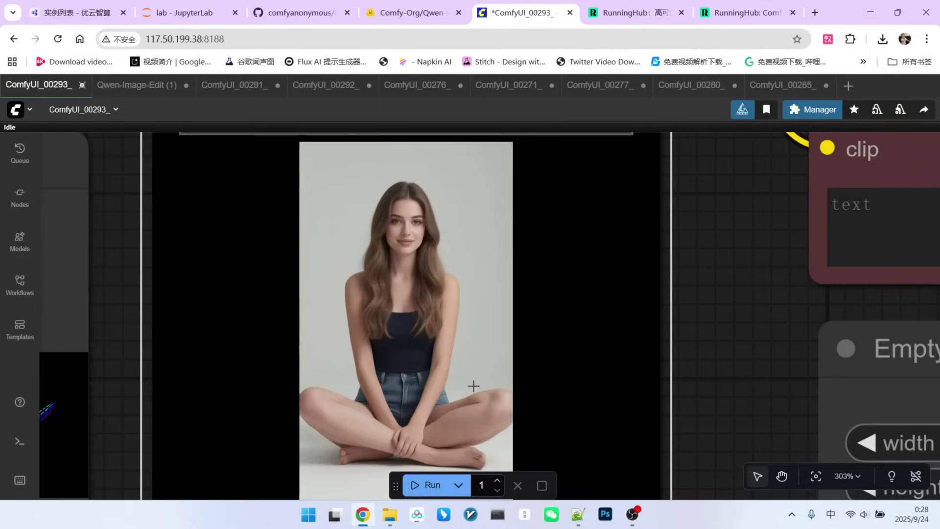
pyautogui.scroll(-5, 481, 370)
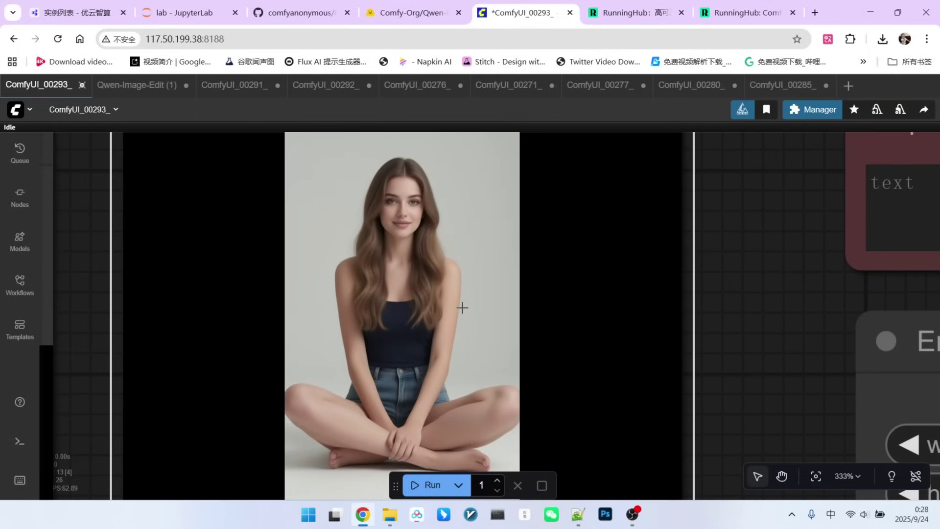
pyautogui.scroll(-8, 480, 308)
pyautogui.scroll(-5, 481, 308)
pyautogui.scroll(5, 545, 419)
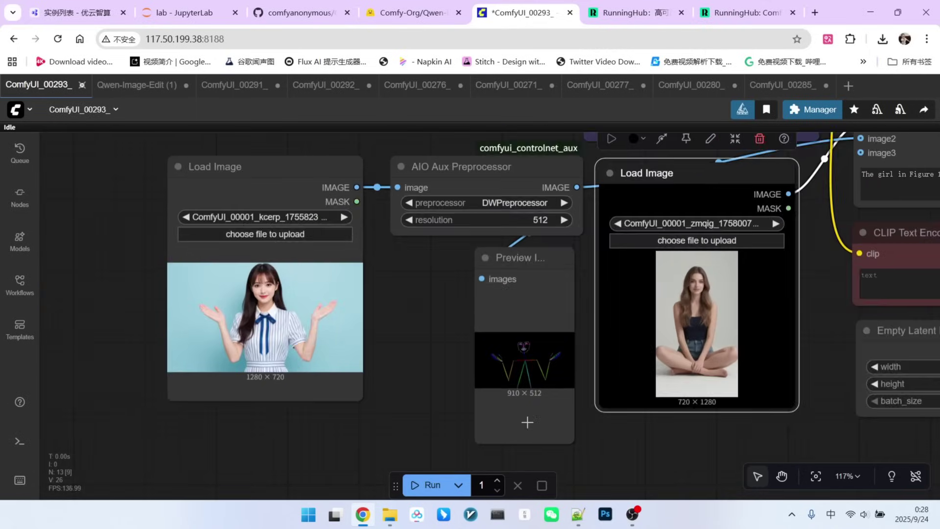
# Inspect the pose reference photo, the AIO Aux Preprocessor using DWPreprocessor, and its skeleton preview.
pyautogui.scroll(4, 431, 349)
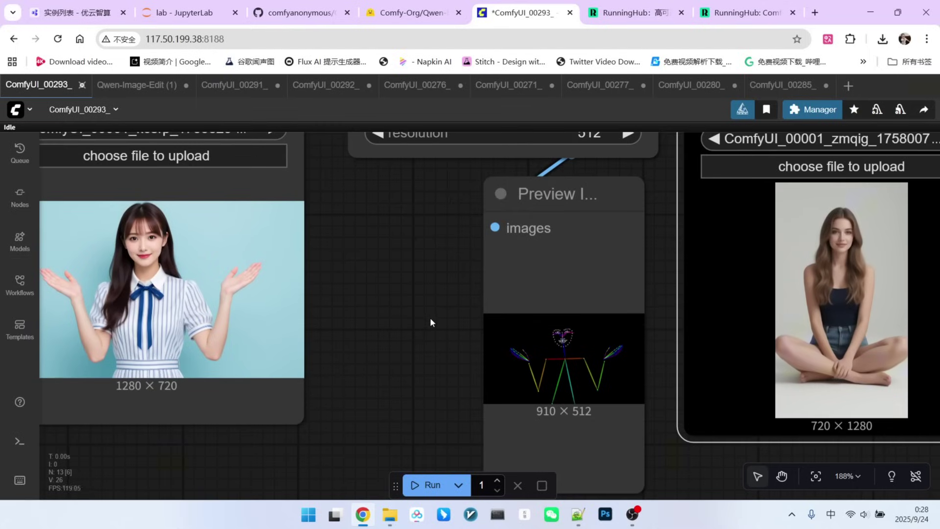
pyautogui.scroll(-2, 430, 322)
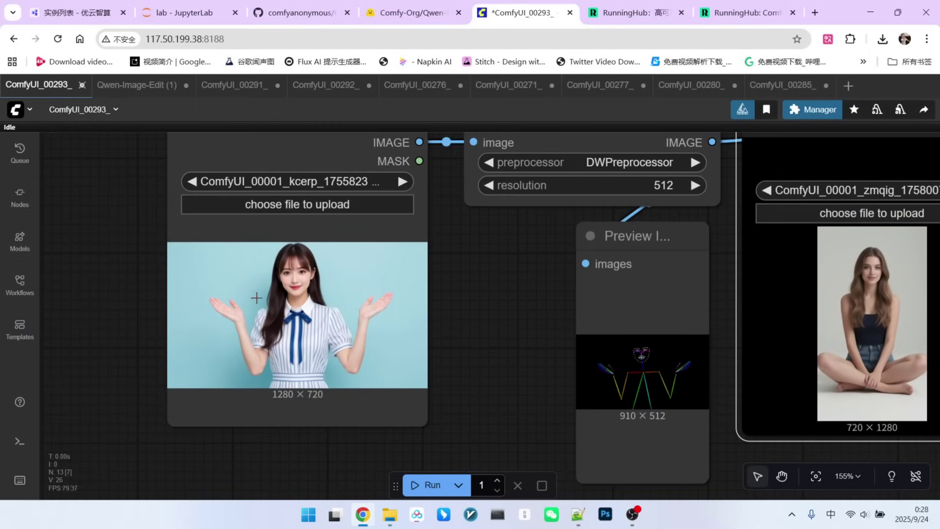
pyautogui.moveTo(471, 287); pyautogui.dragTo(304, 310)
pyautogui.moveTo(414, 150); pyautogui.dragTo(414, 153)
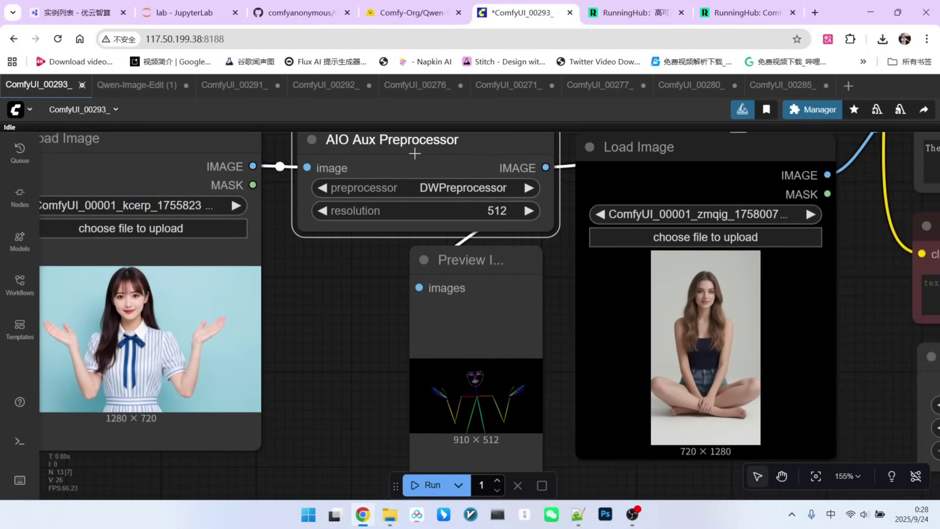
pyautogui.scroll(3, 415, 348)
pyautogui.scroll(-7, 391, 339)
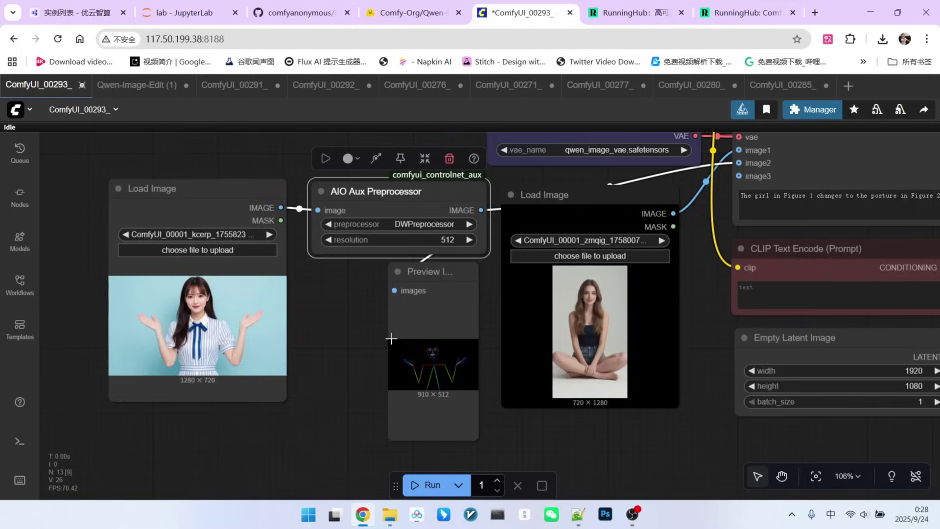
# Review the posture-change prompt and the image1 and image2 connections of the TextEncodeQwenImageEditPlus node.
pyautogui.scroll(-4, 391, 338)
pyautogui.hscroll(5, 397, 340)
pyautogui.scroll(3, 397, 340)
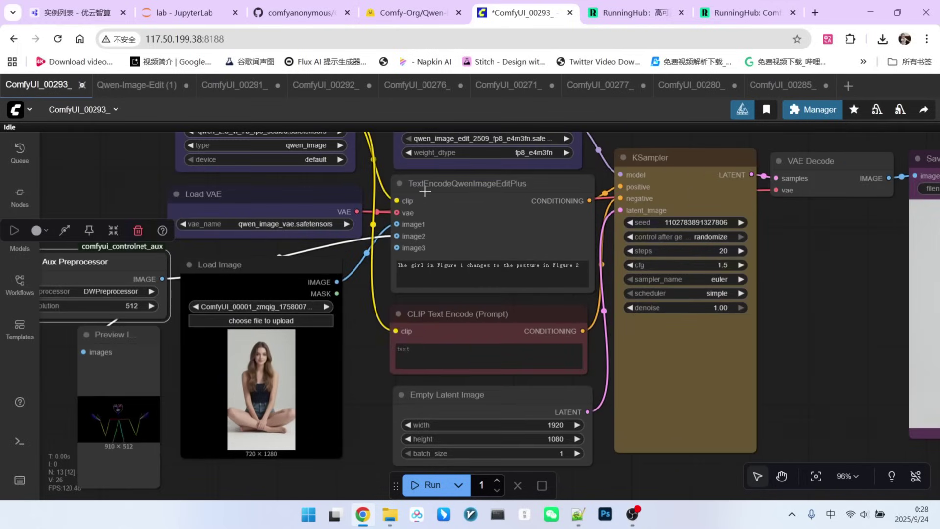
pyautogui.scroll(4, 577, 306)
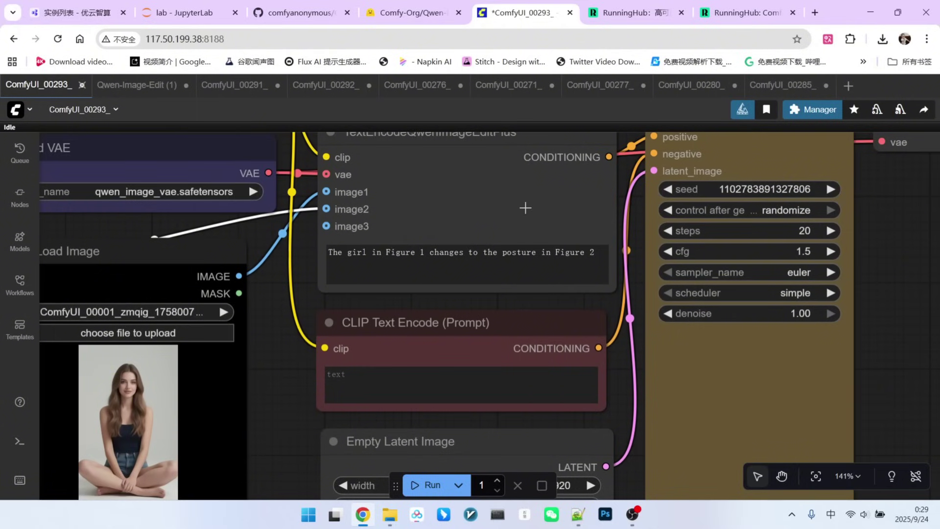
pyautogui.scroll(-6, 526, 208)
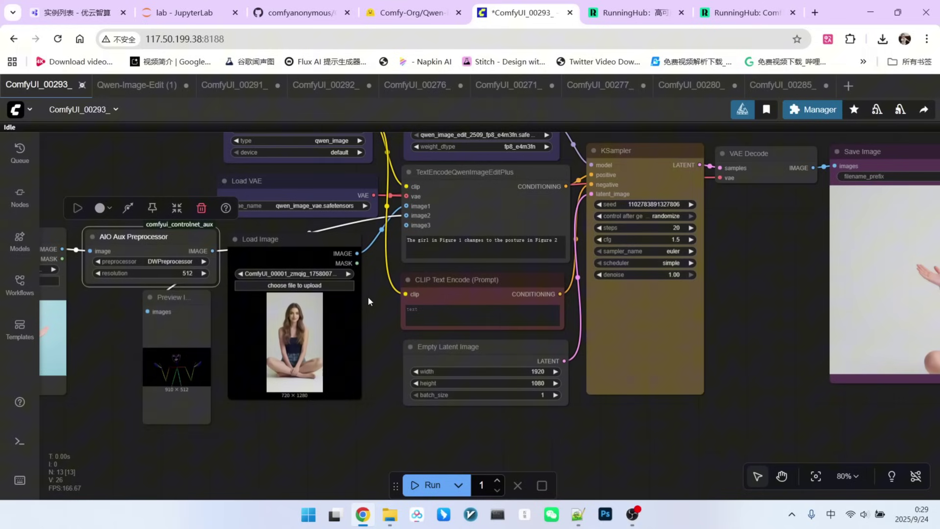
pyautogui.scroll(4, 573, 207)
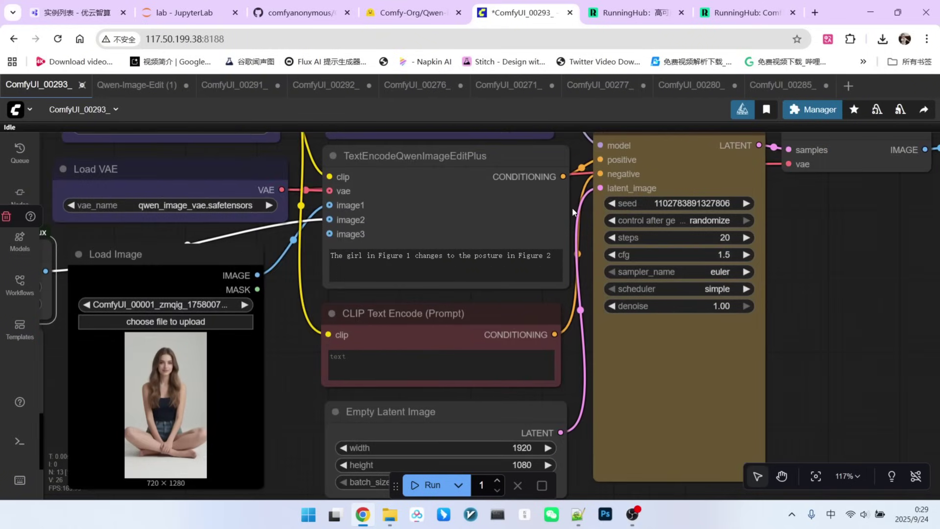
pyautogui.scroll(-3, 438, 263)
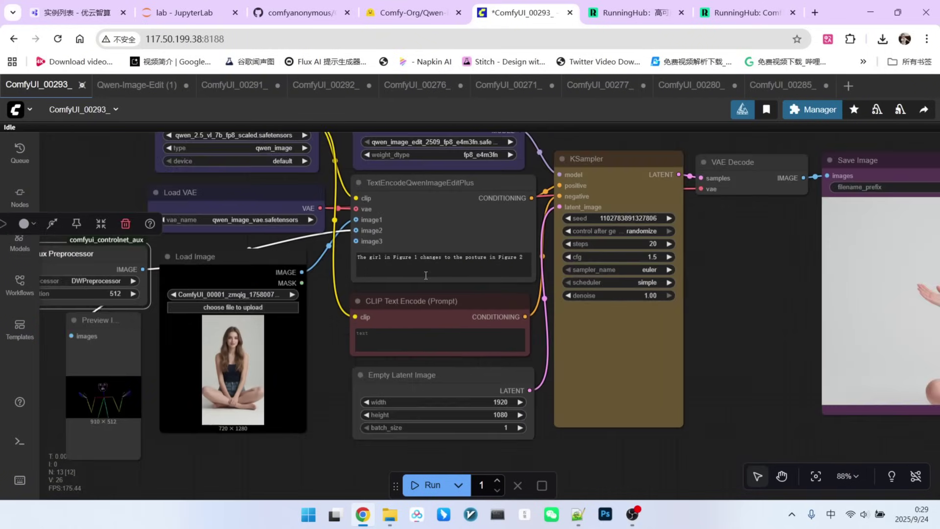
# Compare the seated woman's source image with the pose reference and its extracted skeleton.
pyautogui.moveTo(321, 324); pyautogui.dragTo(345, 299)
pyautogui.scroll(5, 224, 254)
pyautogui.moveTo(240, 247); pyautogui.dragTo(252, 243)
pyautogui.scroll(-5, 430, 319)
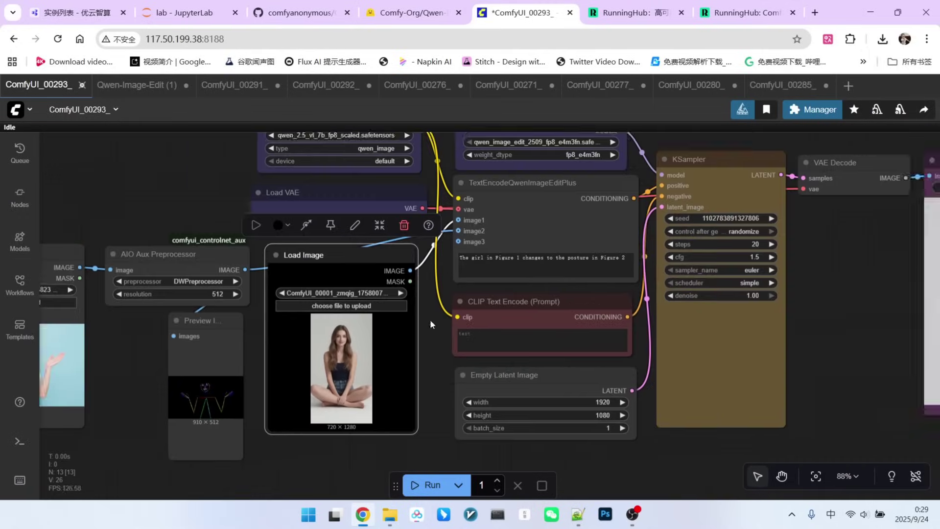
pyautogui.moveTo(430, 319); pyautogui.dragTo(592, 306)
pyautogui.scroll(4, 306, 297)
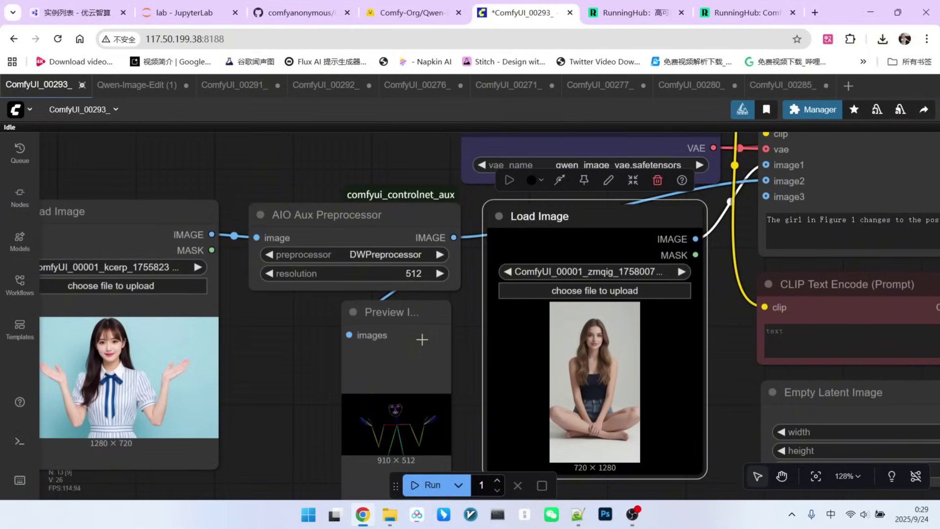
pyautogui.scroll(-4, 297, 355)
pyautogui.scroll(-3, 593, 370)
# Inspect the generated image in the Save Image node and compare it with the input images.
pyautogui.moveTo(592, 370); pyautogui.dragTo(161, 316)
pyautogui.scroll(3, 854, 411)
pyautogui.scroll(6, 867, 176)
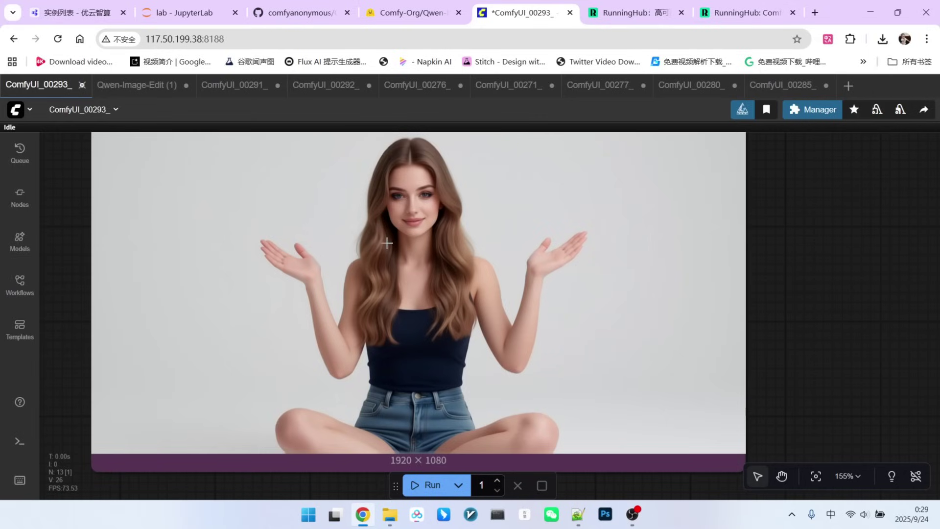
pyautogui.scroll(-7, 701, 340)
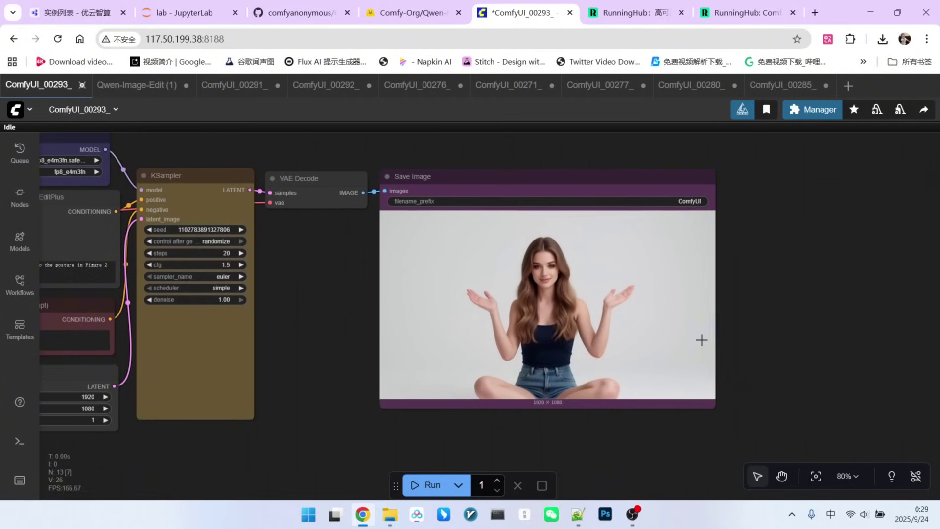
pyautogui.moveTo(382, 435); pyautogui.dragTo(803, 346)
pyautogui.scroll(8, 257, 304)
pyautogui.scroll(-8, 414, 367)
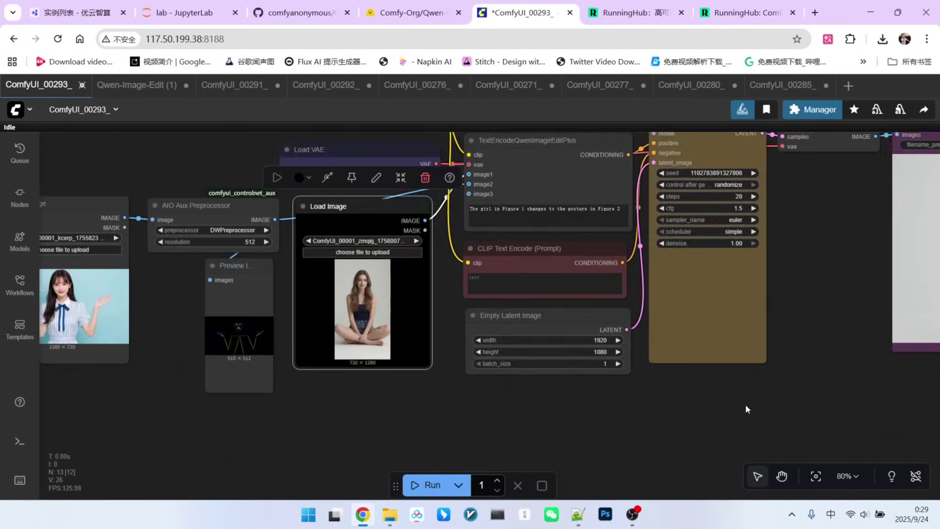
# Compare the pose-transfer result in the Save Image node with the extracted skeleton preview.
pyautogui.hscroll(8, 569, 372)
pyautogui.scroll(7, 735, 293)
pyautogui.hscroll(-5, 626, 334)
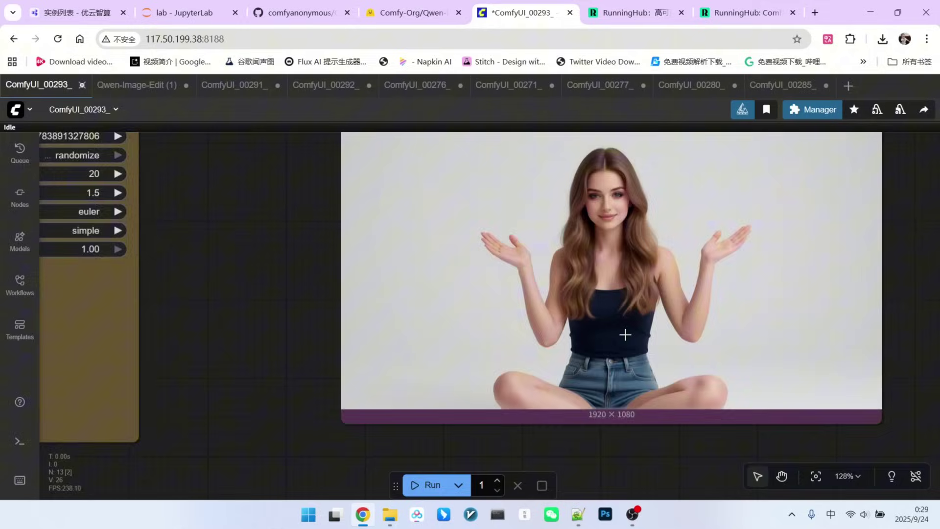
pyautogui.scroll(-6, 825, 336)
pyautogui.scroll(8, 417, 270)
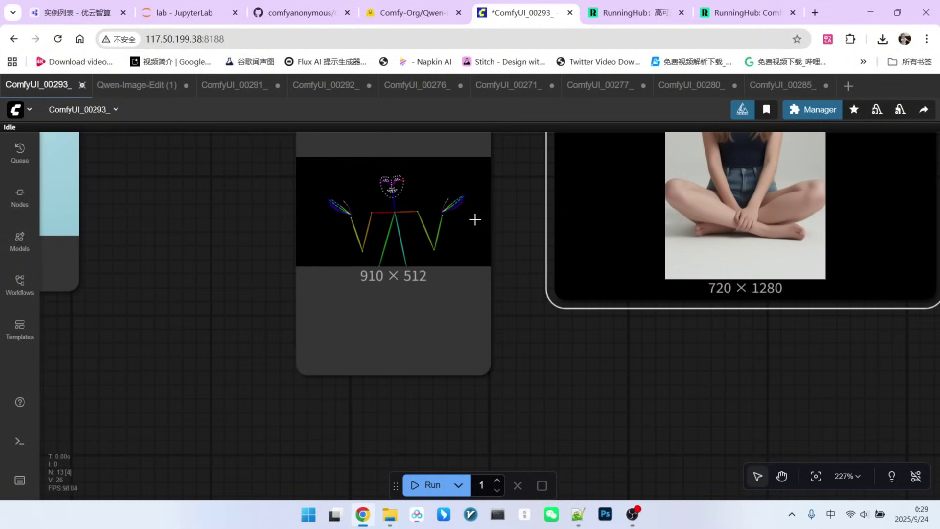
pyautogui.scroll(-7, 406, 252)
# Examine the generated woman's raised hands, crossed legs and clothing in the Save Image node.
pyautogui.moveTo(691, 339); pyautogui.dragTo(230, 361)
pyautogui.moveTo(773, 361); pyautogui.dragTo(286, 393)
pyautogui.scroll(2, 760, 281)
pyautogui.moveTo(734, 377); pyautogui.dragTo(554, 470)
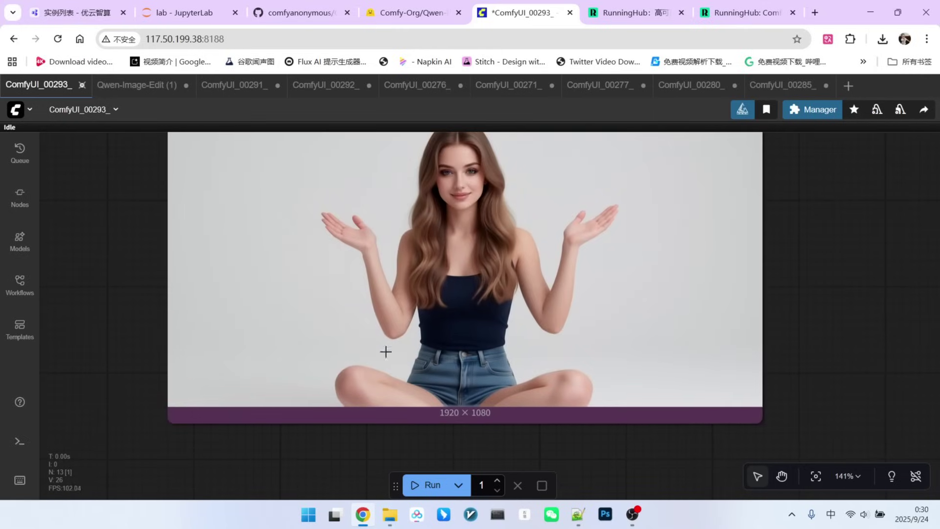
pyautogui.scroll(2, 384, 351)
pyautogui.scroll(-2, 485, 213)
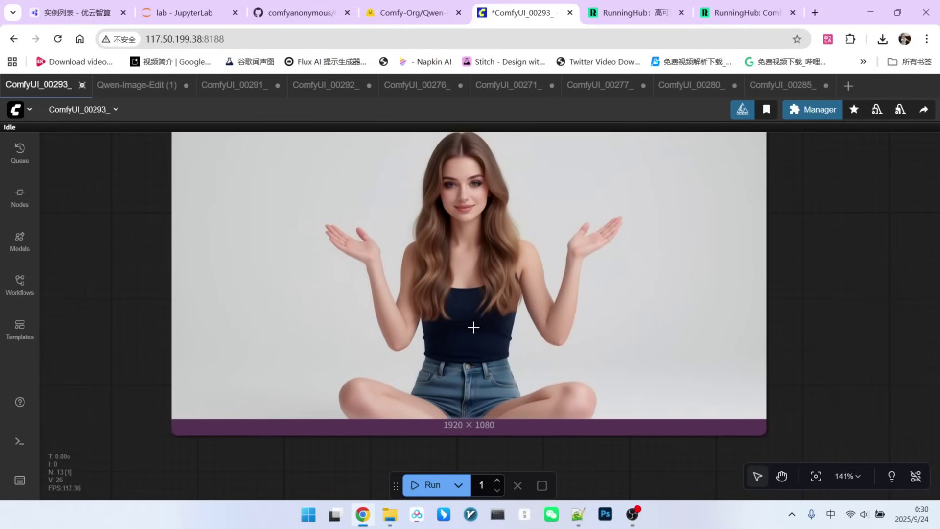
pyautogui.scroll(-5, 473, 327)
pyautogui.hscroll(-5, 295, 389)
pyautogui.scroll(-1, 369, 373)
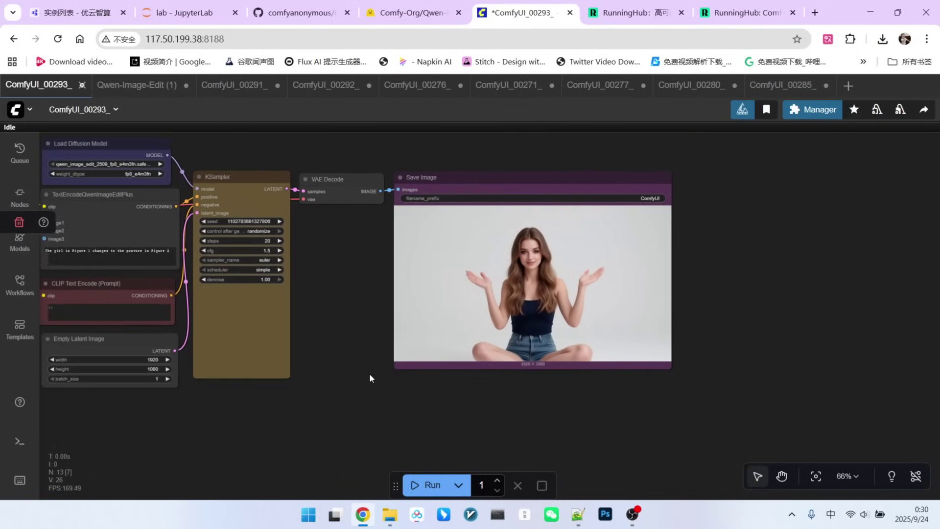
pyautogui.moveTo(717, 320); pyautogui.dragTo(689, 329)
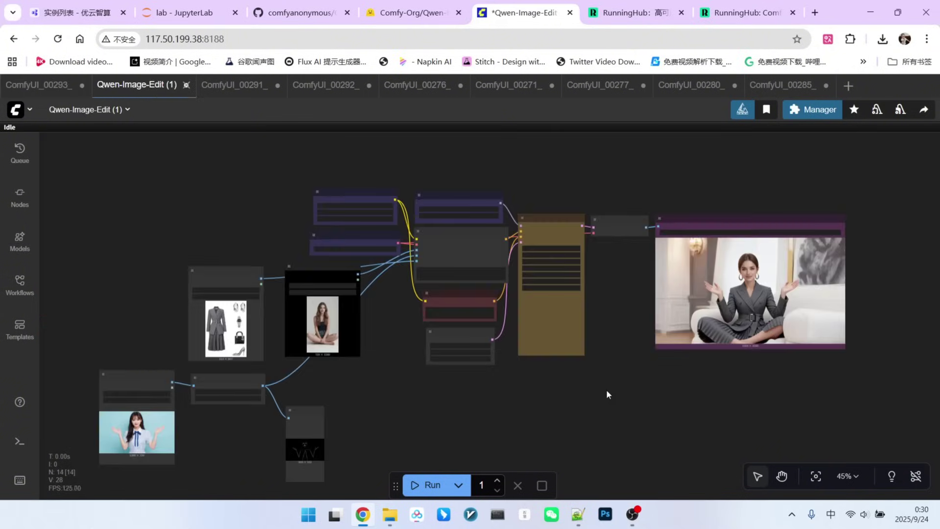
# Inspect the seated woman's image, the pose reference and the AIO Aux Preprocessor in the Qwen-Image-Edit (1) workflow.
pyautogui.moveTo(620, 392); pyautogui.dragTo(624, 347)
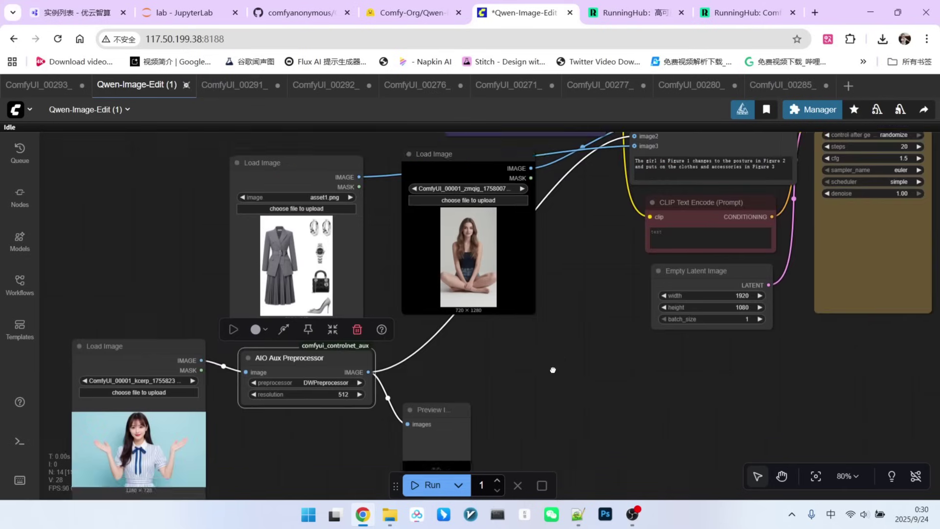
pyautogui.moveTo(552, 369); pyautogui.dragTo(539, 393)
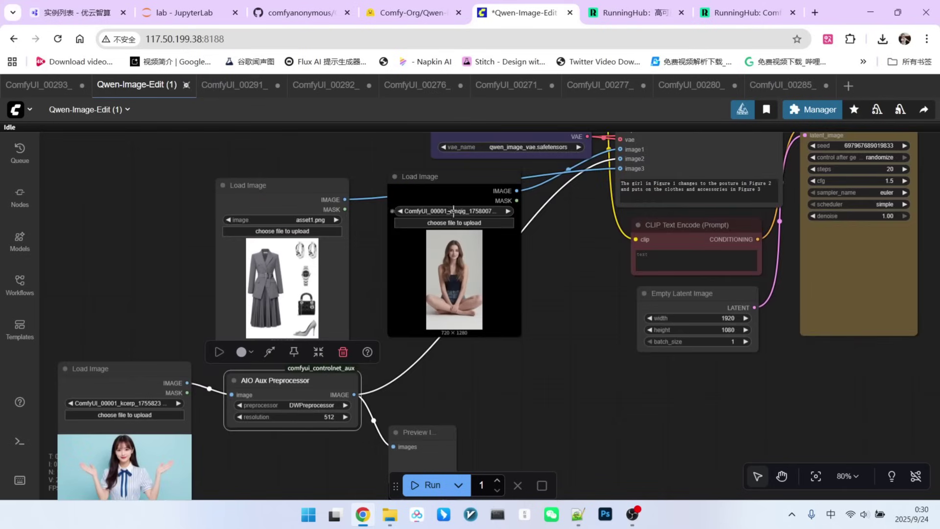
pyautogui.moveTo(434, 196); pyautogui.dragTo(466, 194)
pyautogui.moveTo(410, 402); pyautogui.dragTo(462, 378)
pyautogui.click(338, 264)
# Examine the outfit, earrings, watch, handbag and shoe in the asset1.png reference image.
pyautogui.scroll(6, 333, 198)
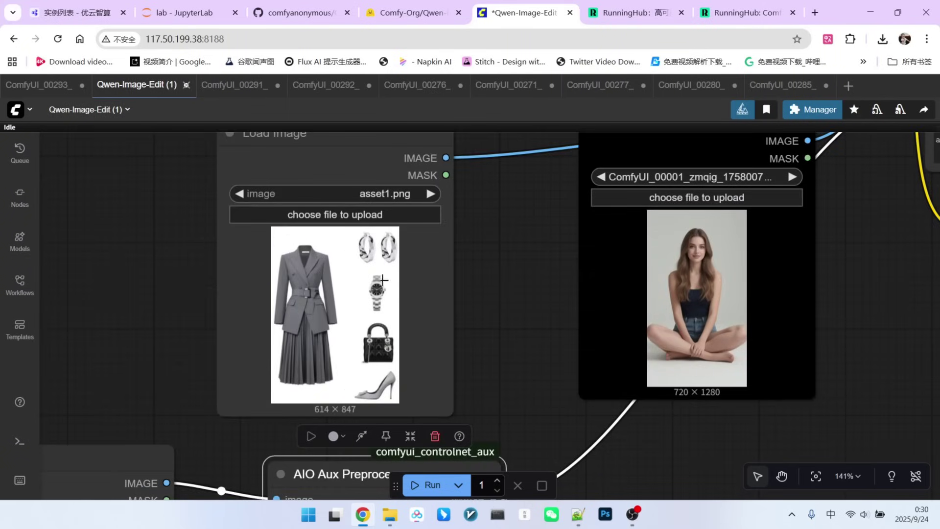
pyautogui.scroll(-3, 454, 285)
pyautogui.scroll(1, 436, 284)
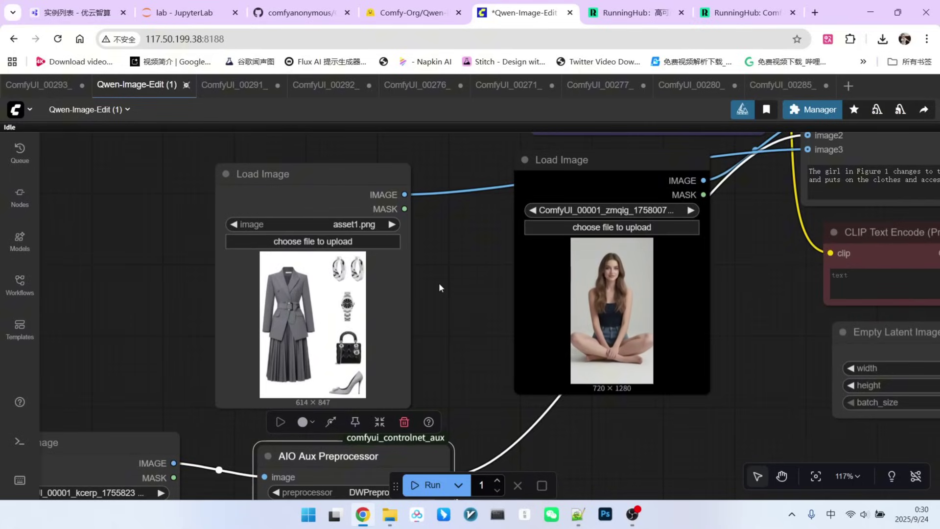
pyautogui.scroll(3, 439, 283)
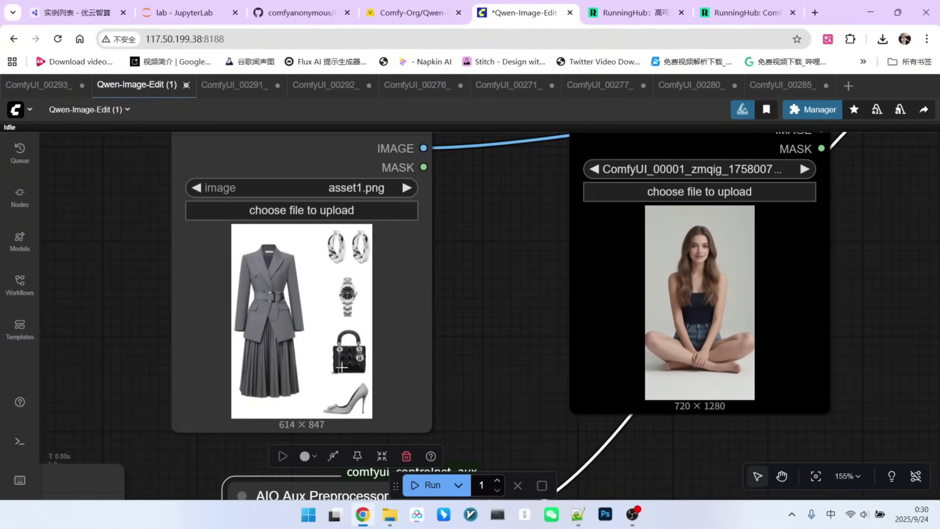
pyautogui.scroll(-4, 478, 283)
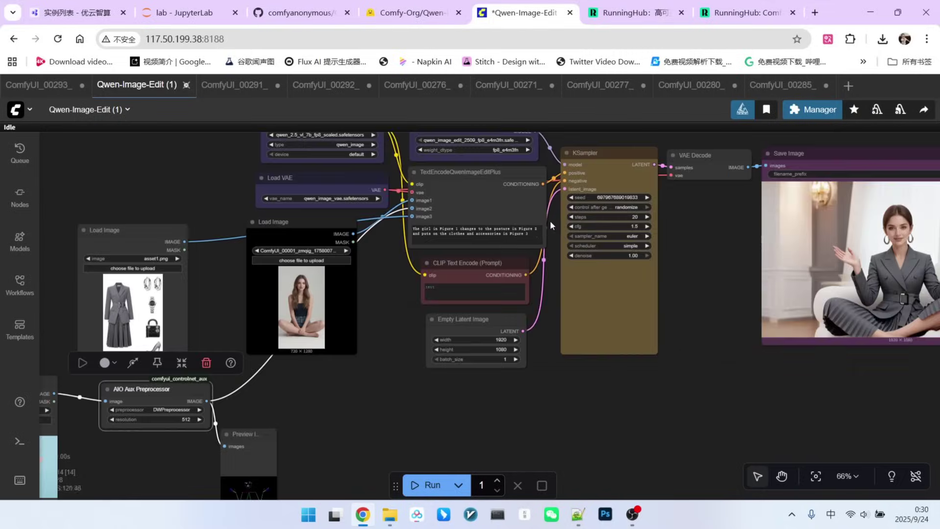
# Review the posture-and-clothing prompt and the image1, image2 and image3 connections of the TextEncodeQwenImageEditPlus node.
pyautogui.scroll(8, 550, 220)
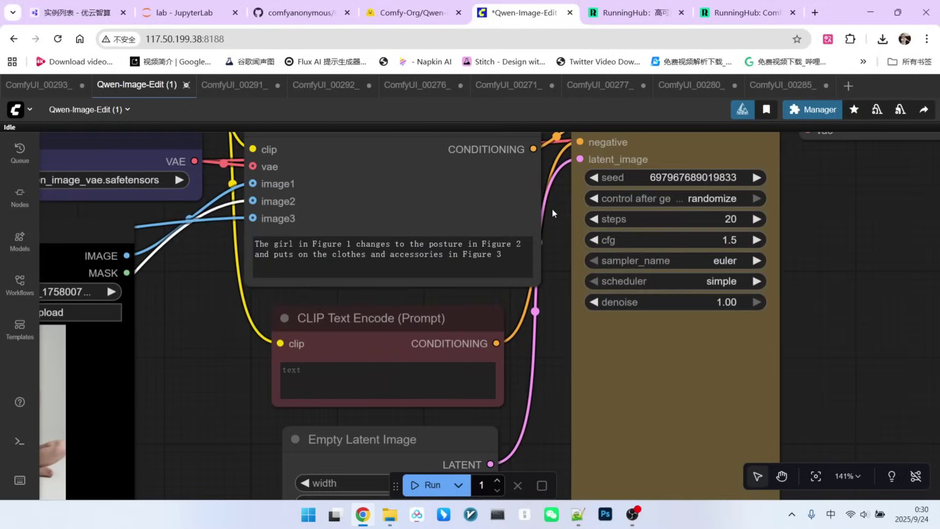
pyautogui.scroll(-1, 307, 249)
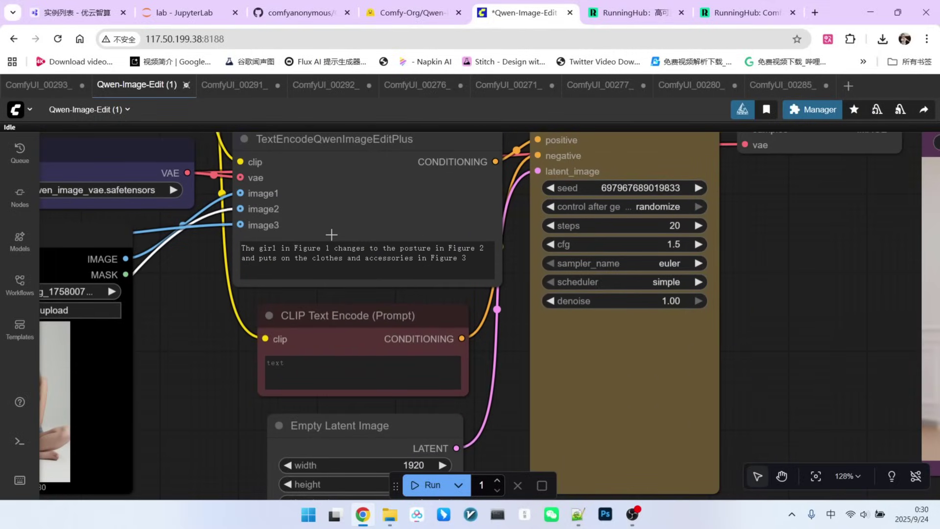
pyautogui.scroll(1, 439, 223)
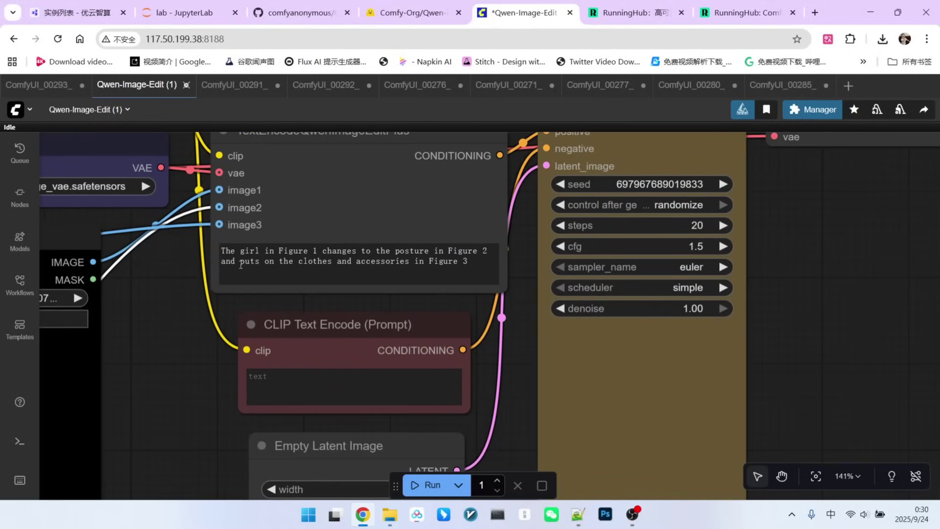
pyautogui.scroll(-3, 262, 263)
pyautogui.scroll(1, 302, 268)
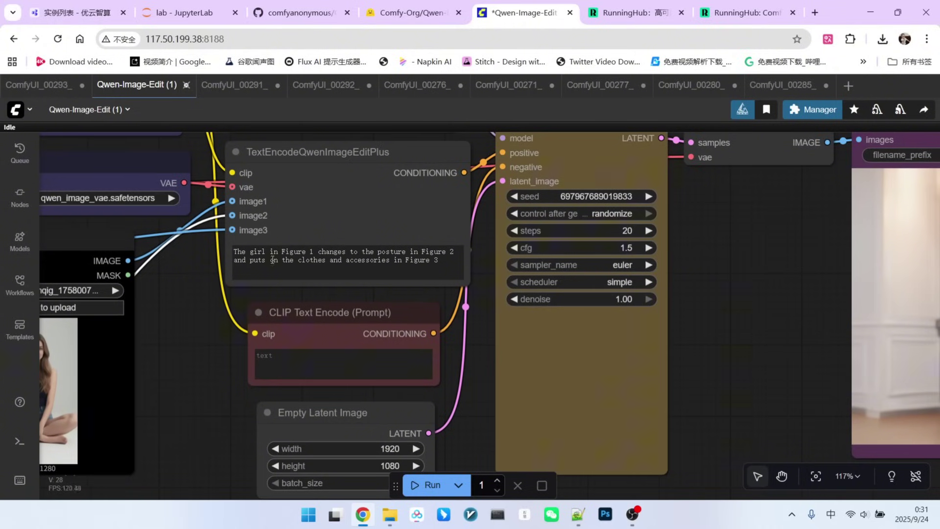
# Inspect the face, earrings, suit and pose of the generated woman in the Save Image node.
pyautogui.moveTo(642, 273)
pyautogui.mouseDown()
pyautogui.moveTo(642, 315)
pyautogui.moveTo(649, 290)
pyautogui.mouseUp()
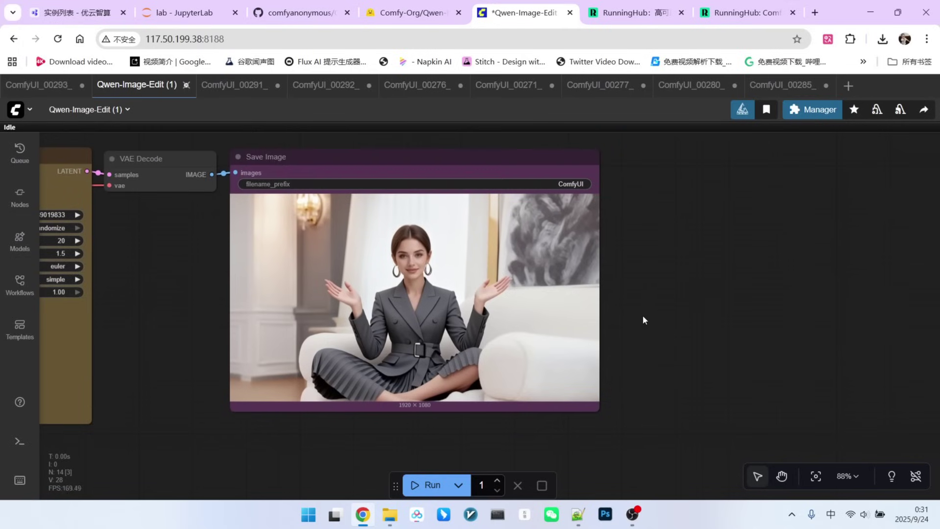
pyautogui.scroll(2, 610, 295)
pyautogui.scroll(2, 398, 289)
pyautogui.scroll(-1, 398, 289)
pyautogui.scroll(2, 427, 228)
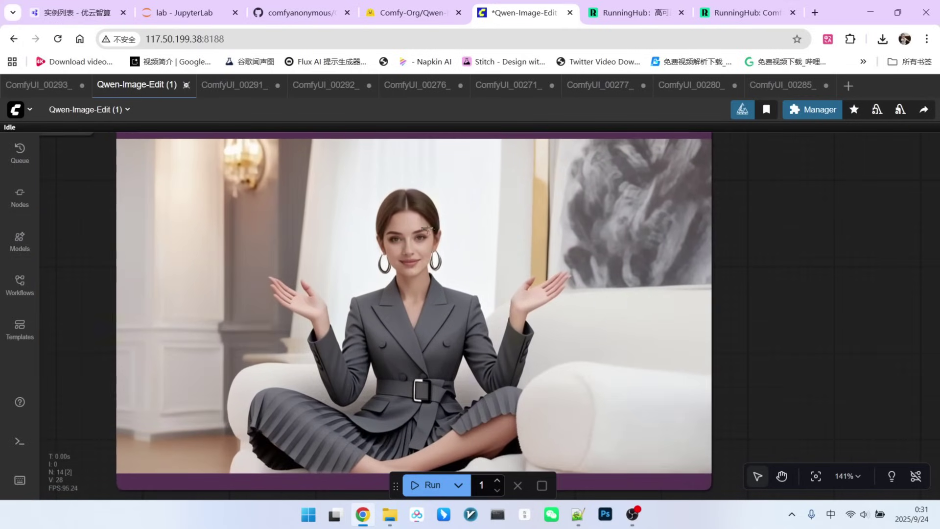
pyautogui.scroll(-2, 411, 247)
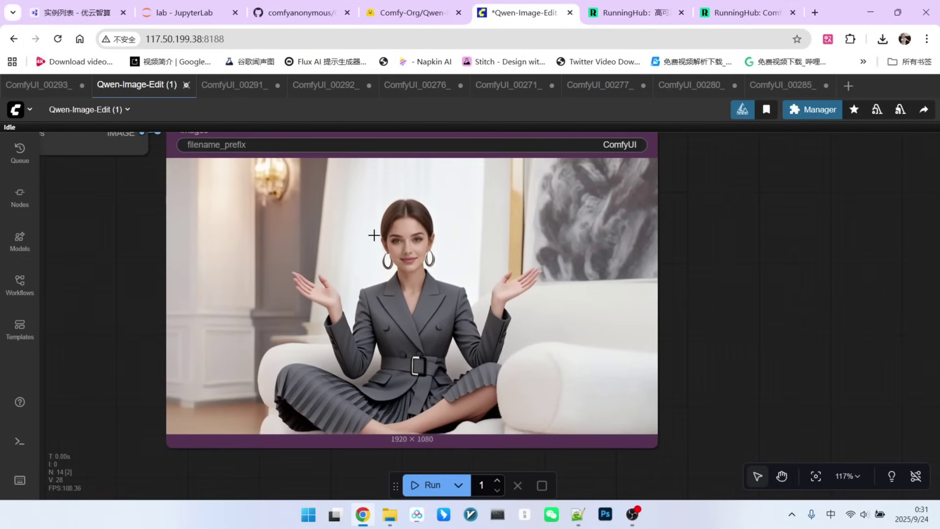
pyautogui.scroll(3, 424, 285)
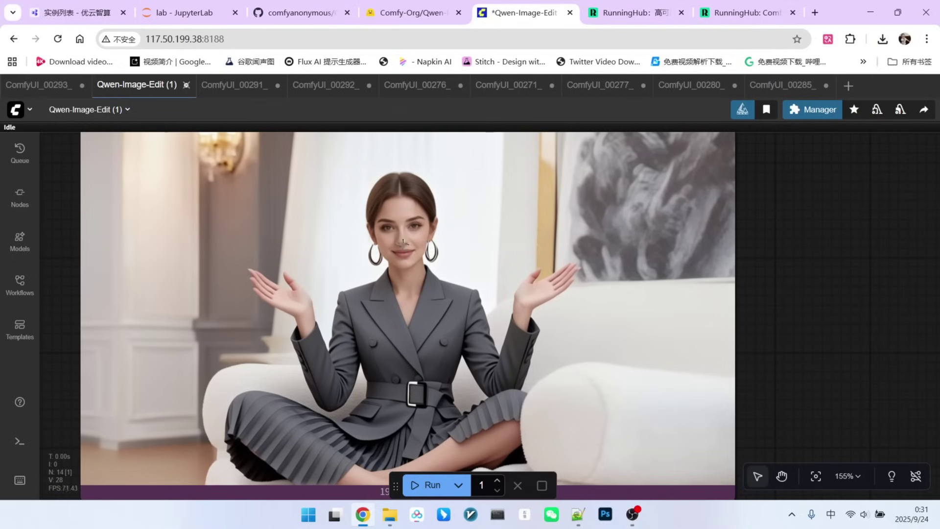
pyautogui.scroll(-3, 440, 274)
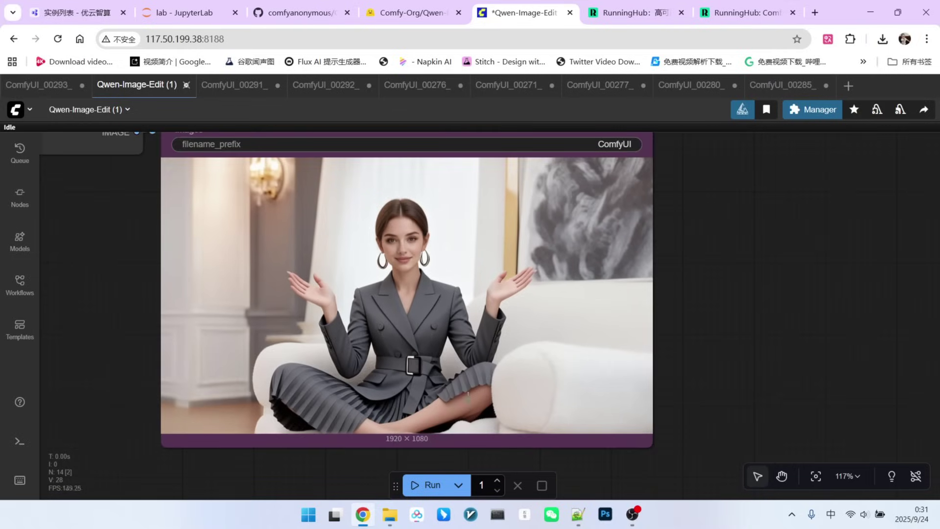
# Compare the asset1.png clothing and accessories with the generated image, and clear the node selection to view the whole workflow.
pyautogui.scroll(-12, 520, 353)
pyautogui.scroll(16, 416, 296)
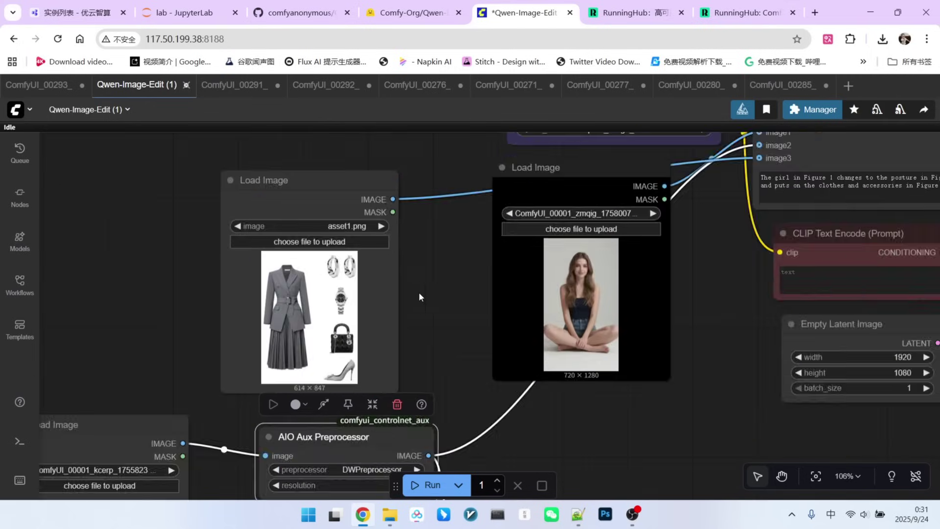
pyautogui.scroll(-3, 407, 309)
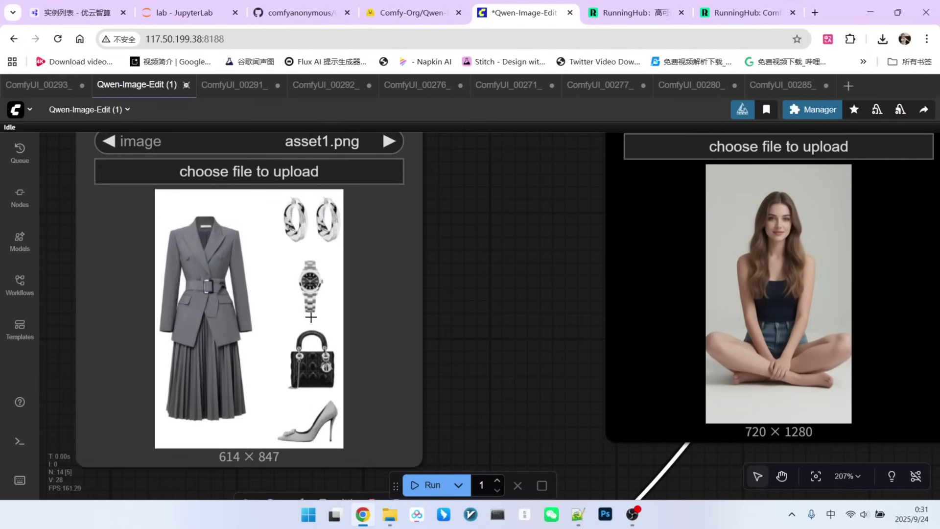
pyautogui.scroll(-1, 343, 391)
pyautogui.scroll(-6, 399, 372)
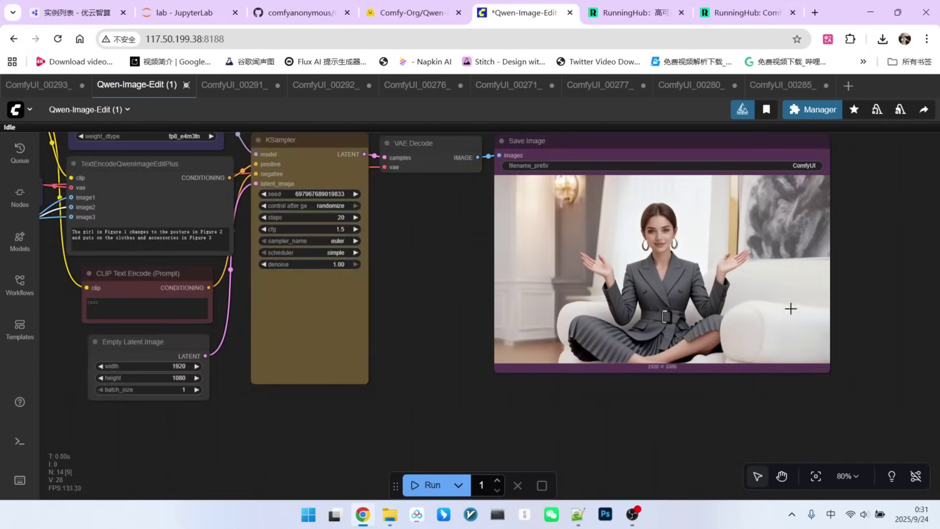
pyautogui.scroll(3, 777, 293)
pyautogui.scroll(-9, 654, 364)
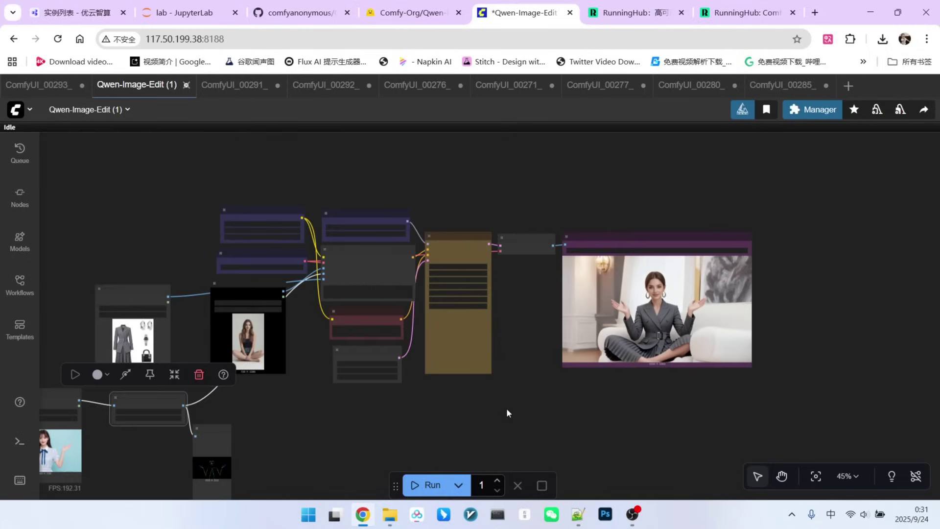
pyautogui.click(353, 376)
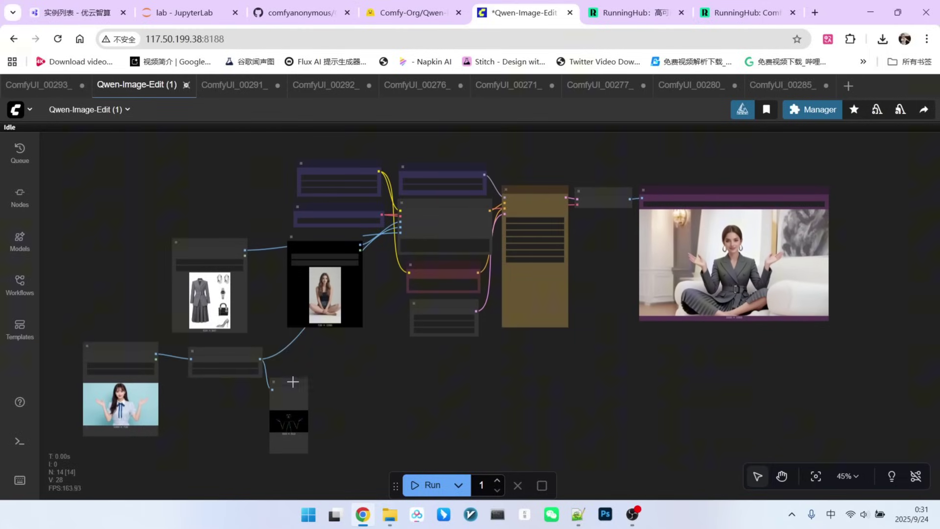
pyautogui.moveTo(293, 382); pyautogui.dragTo(326, 355)
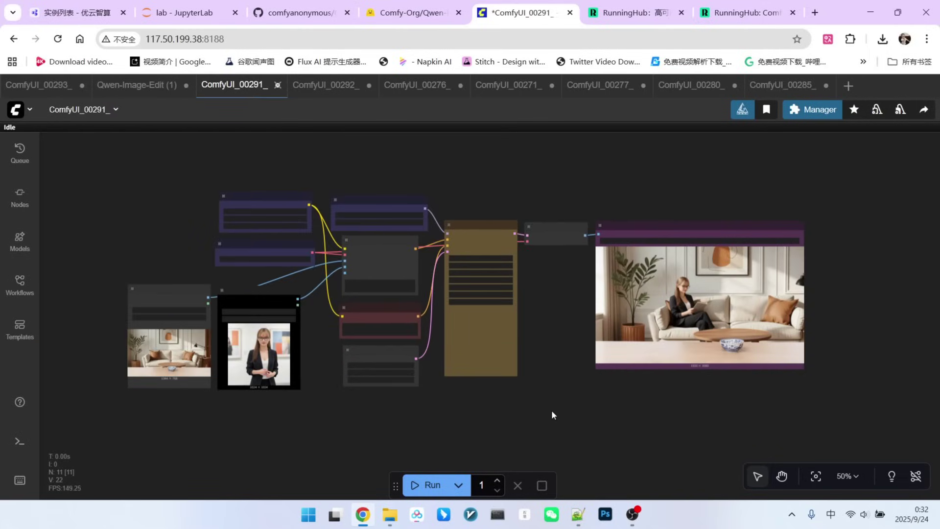
# Inspect the living room image and the portrait of the woman with glasses in the ComfyUI_00291_ workflow's Load Image nodes.
pyautogui.scroll(10, 295, 394)
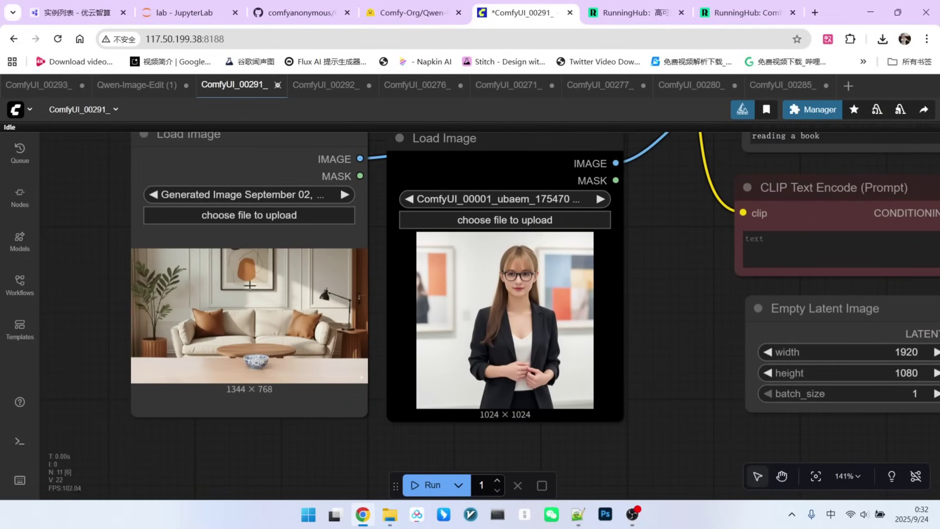
pyautogui.scroll(2, 298, 333)
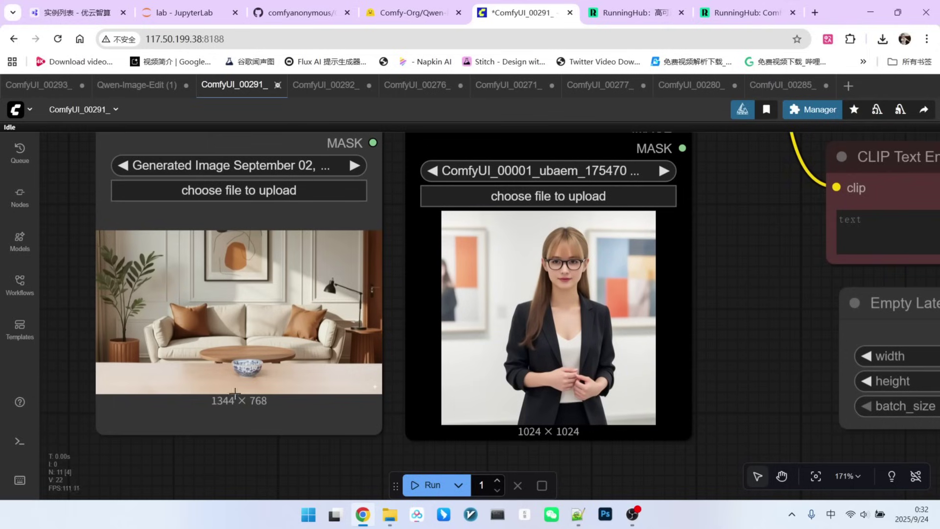
pyautogui.scroll(-2, 297, 323)
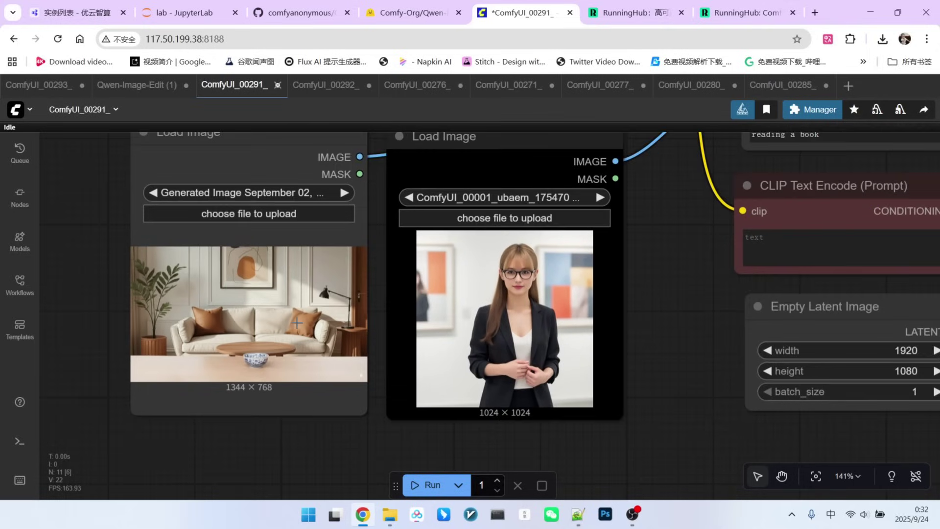
pyautogui.scroll(-1, 297, 322)
# Review the TextEncodeQwenImageEditPlus prompt, highlighting the phrases about the Figure 1 sofa and reading a book.
pyautogui.moveTo(695, 161); pyautogui.dragTo(373, 250)
pyautogui.scroll(2, 471, 220)
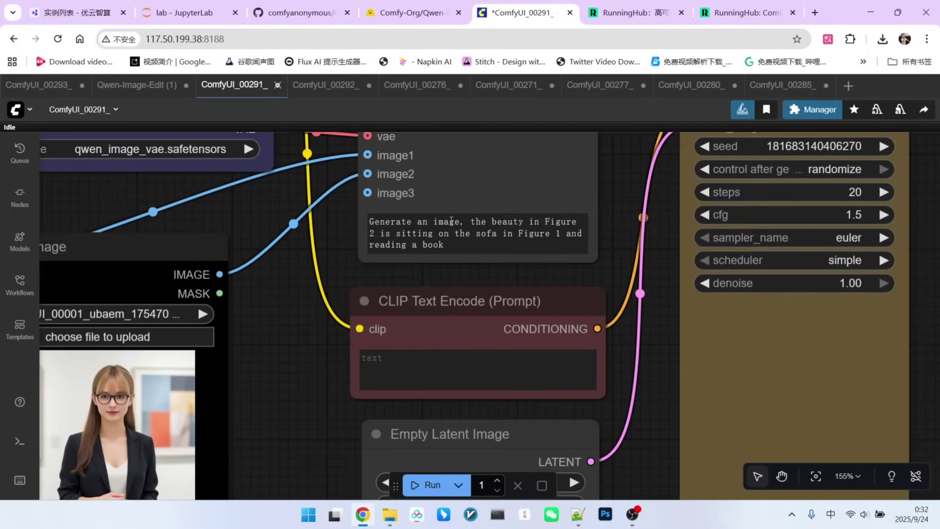
pyautogui.moveTo(475, 221); pyautogui.dragTo(428, 235)
pyautogui.click(464, 233)
pyautogui.moveTo(502, 233); pyautogui.dragTo(566, 231)
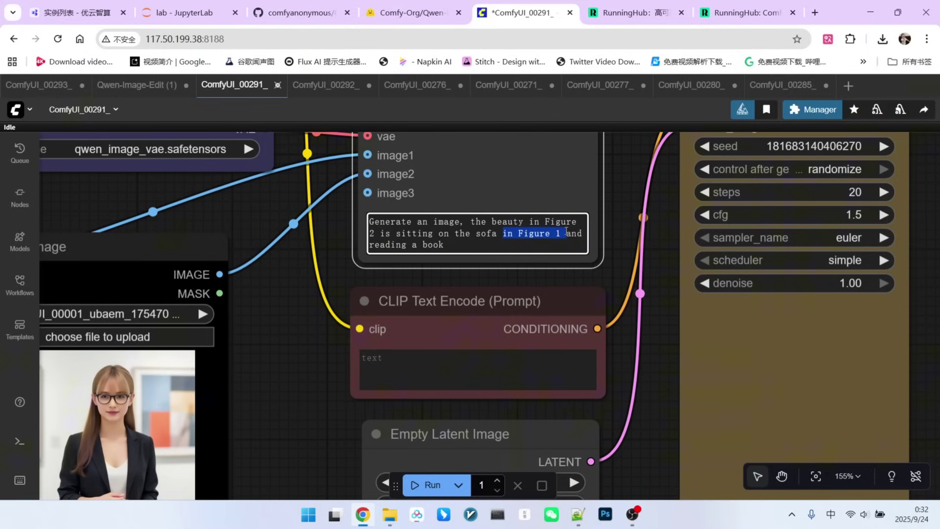
pyautogui.moveTo(413, 233); pyautogui.dragTo(488, 233)
pyautogui.moveTo(370, 245); pyautogui.dragTo(456, 246)
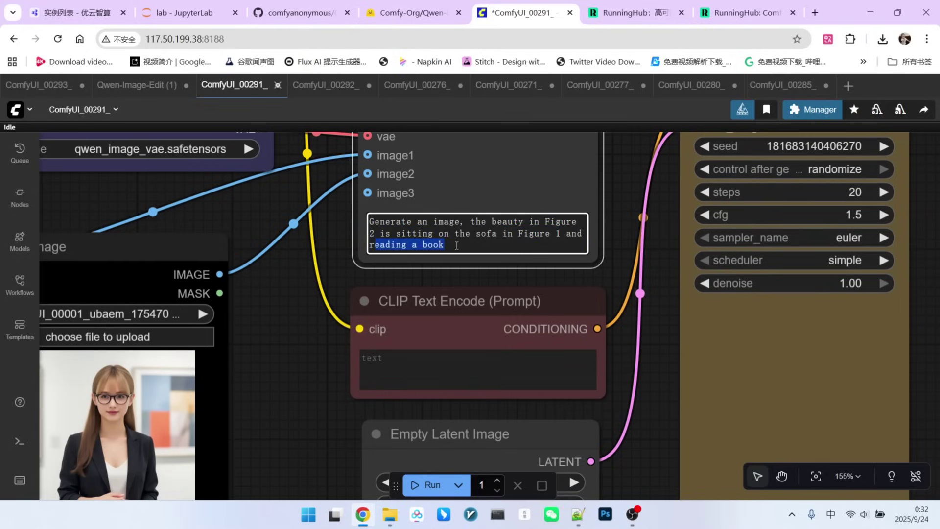
# Inspect the generated image of the woman reading on the sofa in the Save Image node.
pyautogui.scroll(-9, 487, 234)
pyautogui.moveTo(726, 386); pyautogui.dragTo(441, 391)
pyautogui.scroll(7, 767, 269)
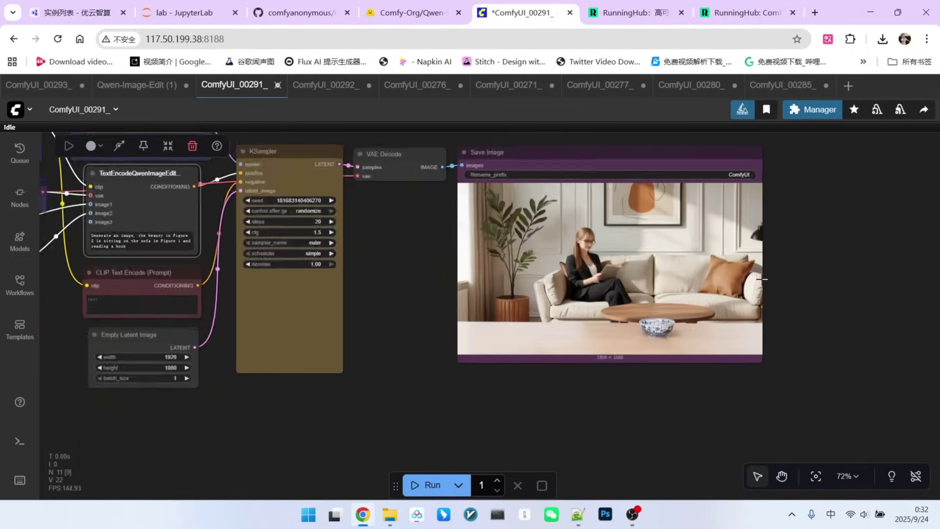
pyautogui.moveTo(809, 262); pyautogui.dragTo(812, 294)
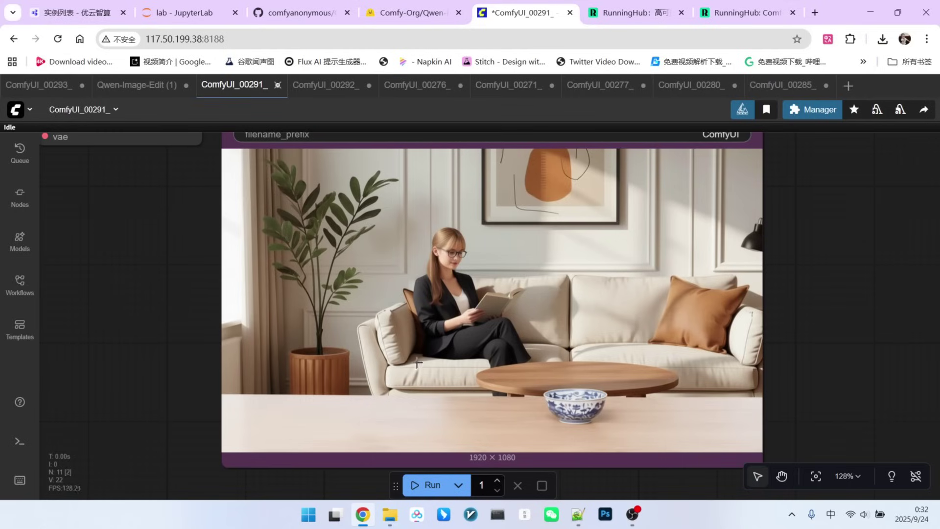
# Revisit the two input images, and switch to File Explorer to view ComfyUI_00002_bvxeg_1756796279.png from the 4 人物+场景 folder in an enlarged viewer.
pyautogui.press('.')
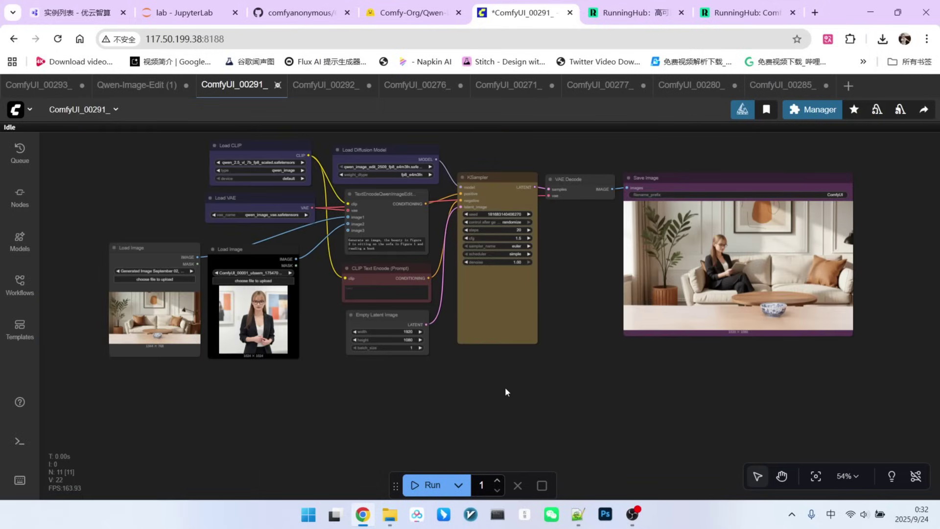
pyautogui.scroll(9, 76, 352)
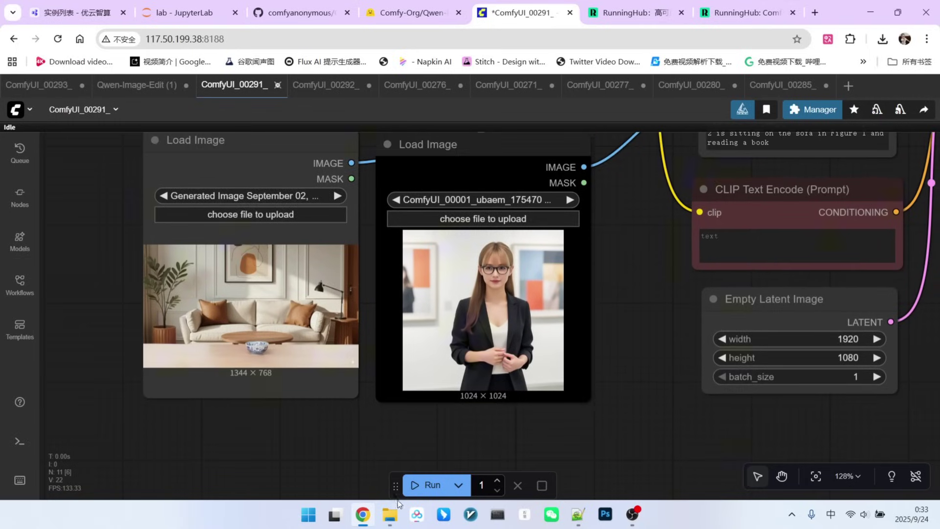
pyautogui.click(390, 514)
pyautogui.doubleClick(395, 115)
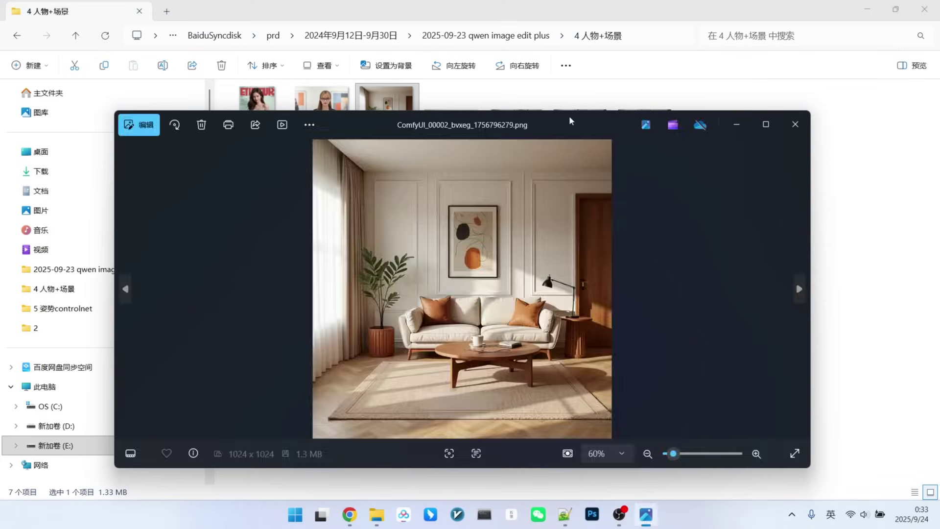
pyautogui.doubleClick(569, 117)
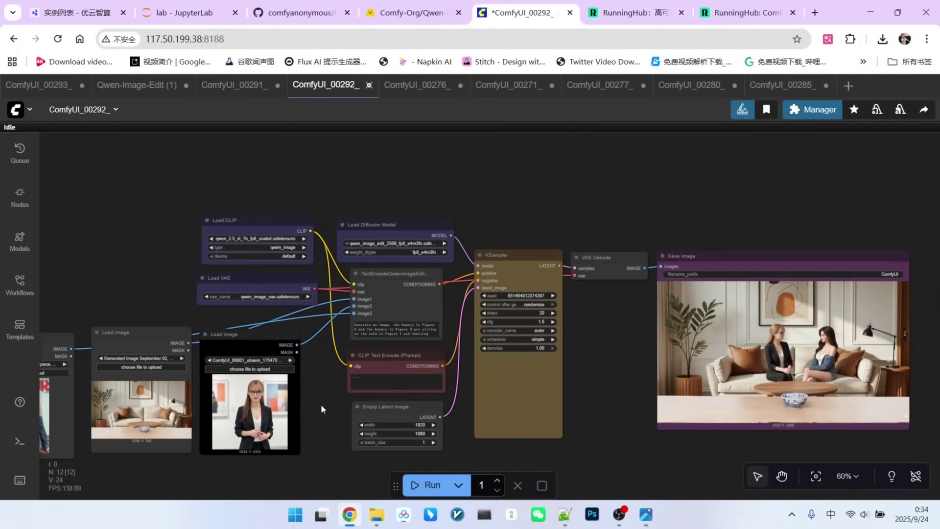
# Nudge the Load Image node with the glasses-wearing woman slightly upward and inspect all three input images in the ComfyUI_00292_ workflow.
pyautogui.moveTo(321, 404); pyautogui.dragTo(428, 340)
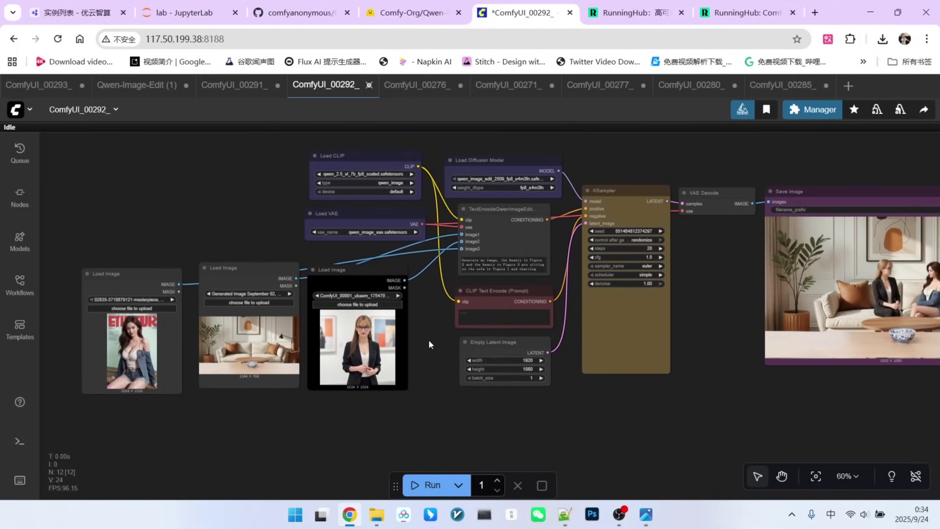
pyautogui.scroll(-2, 407, 368)
pyautogui.scroll(5, 188, 389)
pyautogui.scroll(3, 215, 377)
pyautogui.moveTo(353, 424); pyautogui.dragTo(317, 449)
pyautogui.scroll(-2, 364, 422)
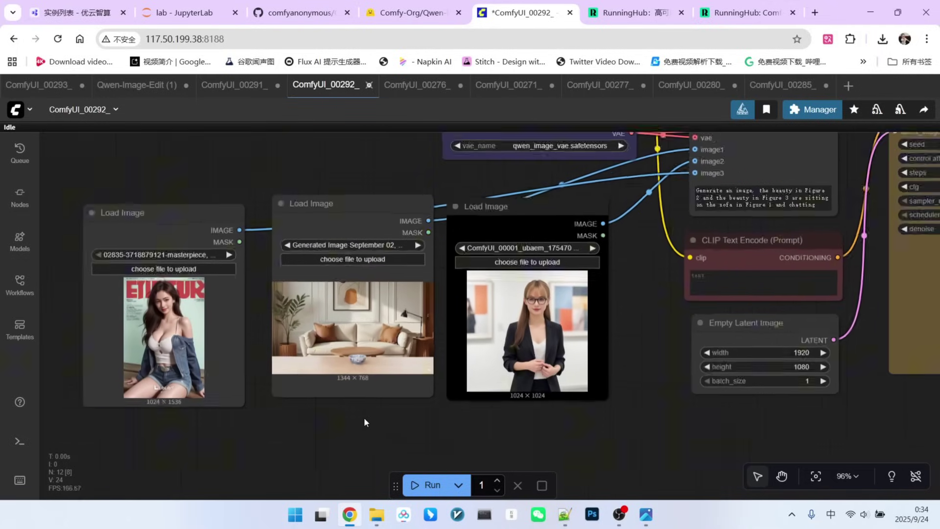
pyautogui.moveTo(368, 426); pyautogui.dragTo(237, 462)
pyautogui.moveTo(366, 267)
pyautogui.mouseDown()
pyautogui.moveTo(320, 222)
pyautogui.moveTo(369, 256)
pyautogui.mouseUp()
pyautogui.moveTo(294, 445); pyautogui.dragTo(475, 405)
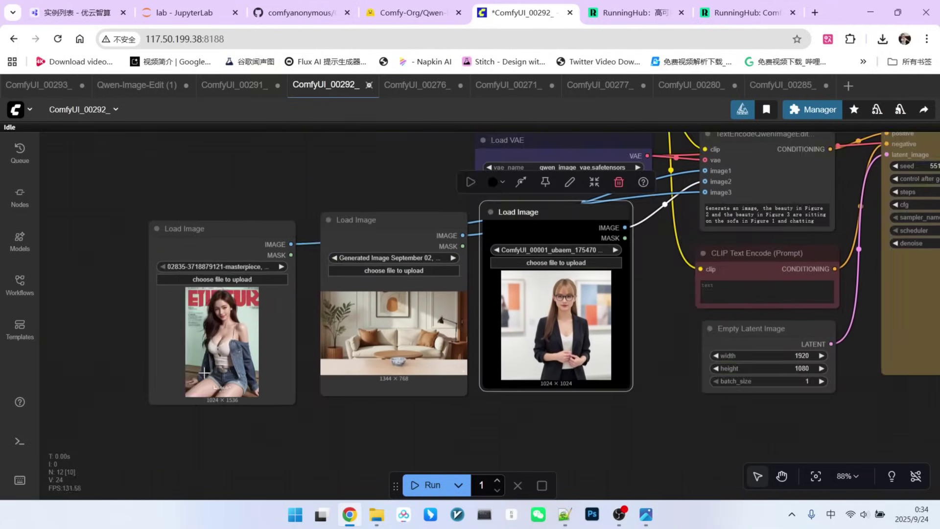
pyautogui.scroll(7, 210, 351)
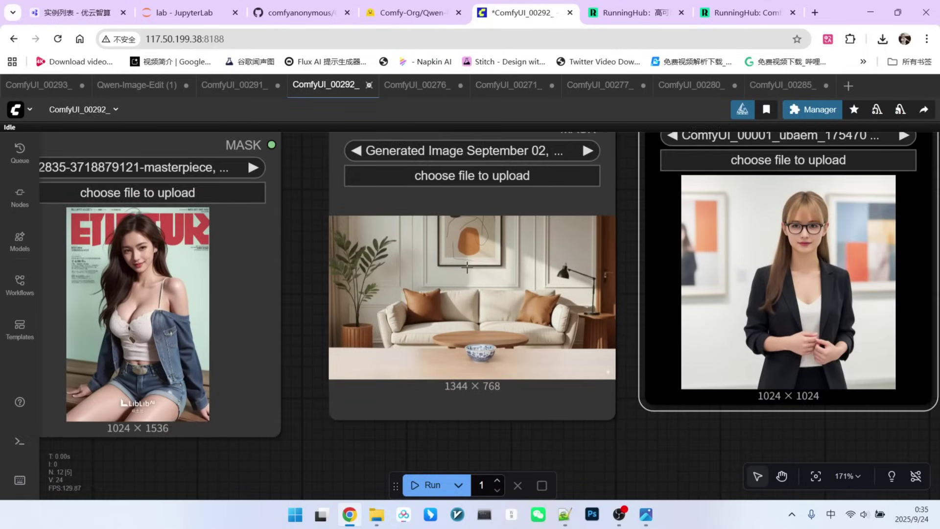
pyautogui.scroll(-5, 467, 268)
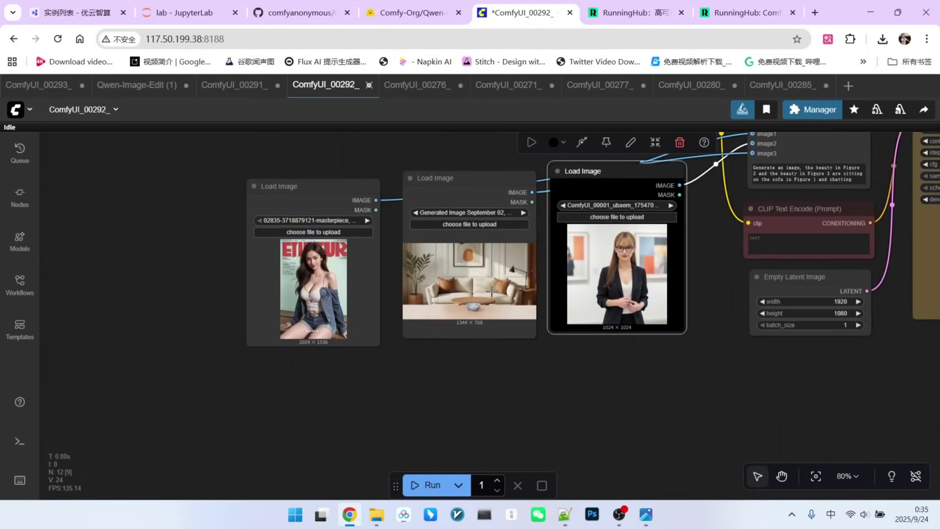
# Review the TextEncodeQwenImageEditPlus prompt about the beauties in Figures 2 and 3 sitting on the Figure 1 sofa, highlighting "and chatting".
pyautogui.hscroll(5, 490, 245)
pyautogui.scroll(4, 522, 210)
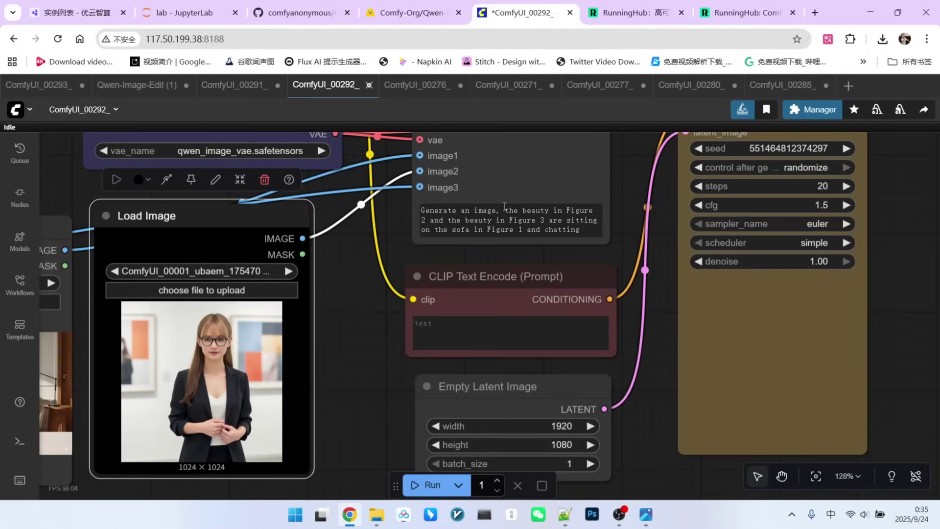
pyautogui.scroll(-4, 397, 312)
pyautogui.scroll(3, 143, 361)
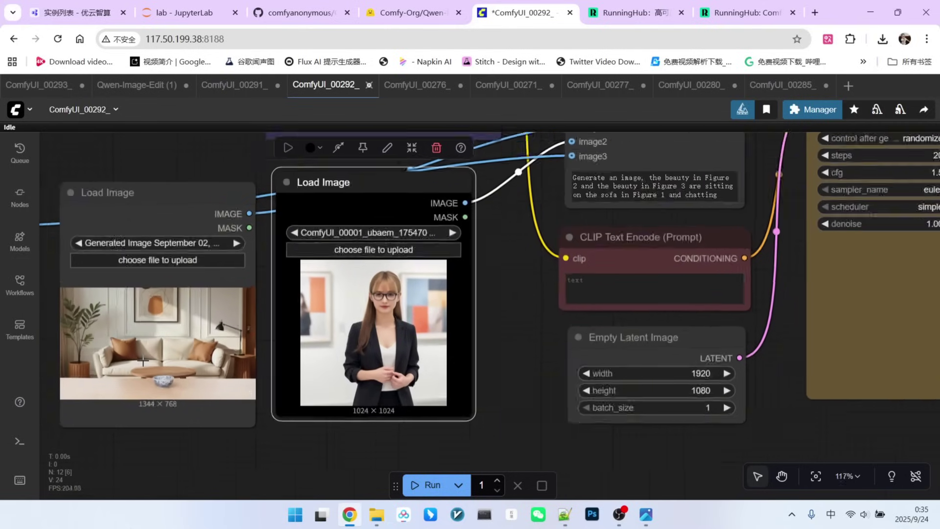
pyautogui.scroll(1, 143, 360)
pyautogui.scroll(2, 759, 161)
pyautogui.click(714, 179)
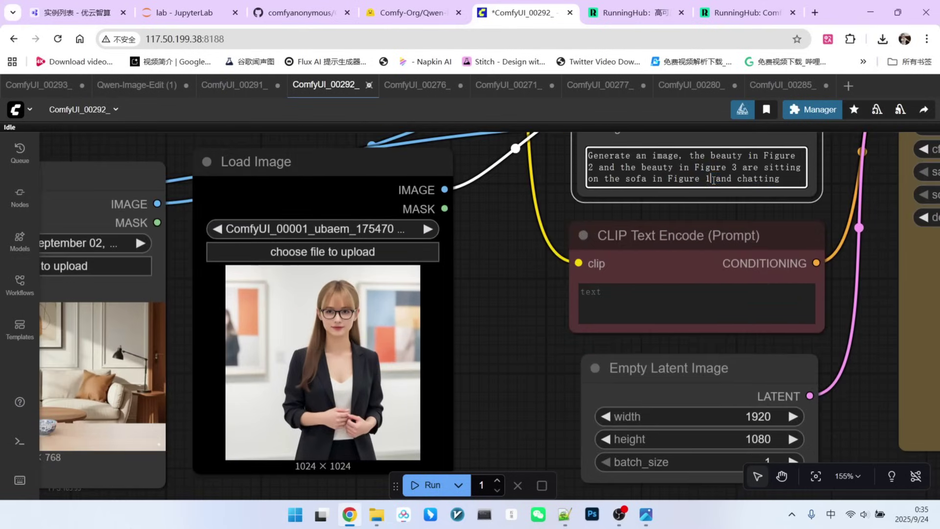
pyautogui.moveTo(713, 180); pyautogui.dragTo(781, 180)
# Inspect the generated image of the two women on the sofa in the Save Image node, checking faces, clothing and background.
pyautogui.scroll(-5, 454, 265)
pyautogui.scroll(2, 620, 366)
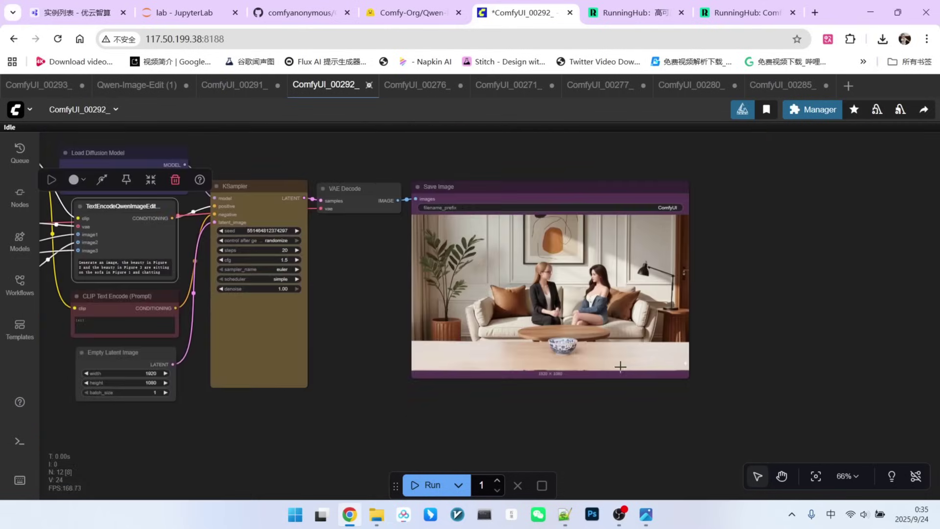
pyautogui.scroll(9, 620, 366)
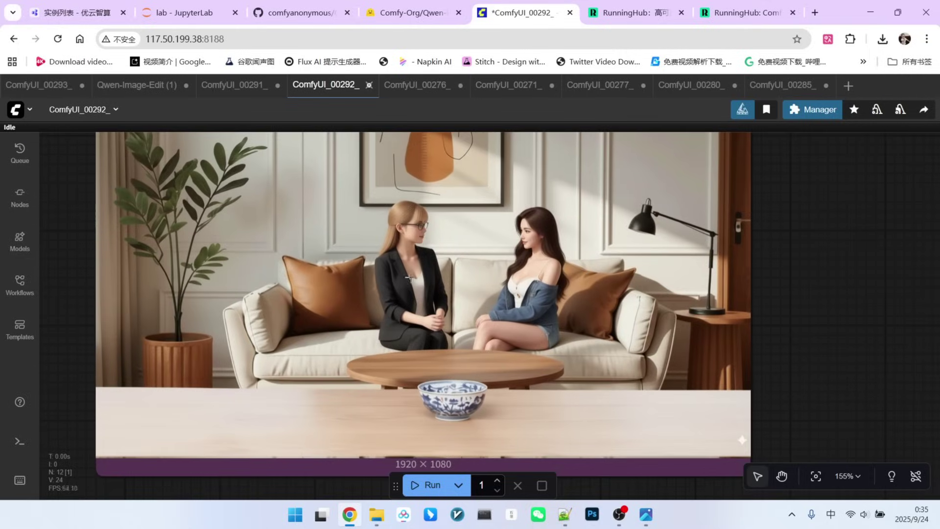
pyautogui.scroll(2, 427, 245)
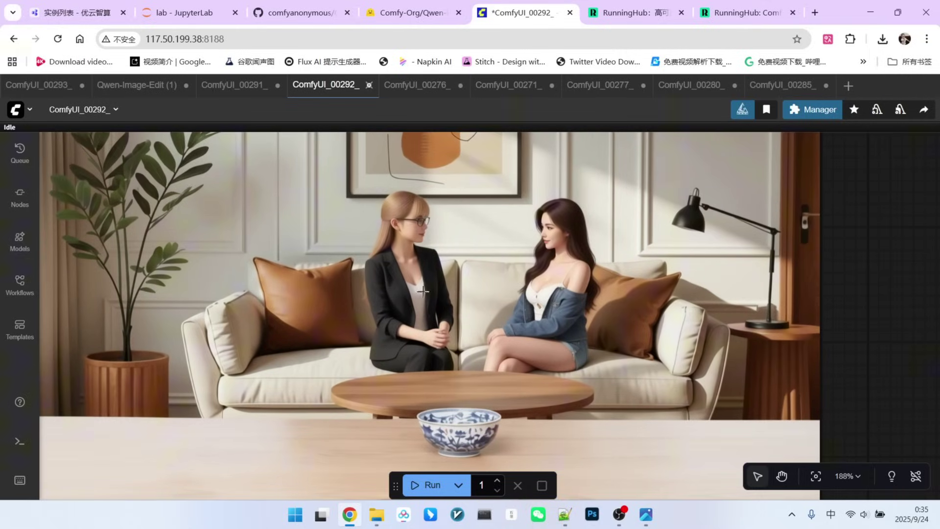
pyautogui.scroll(-5, 542, 339)
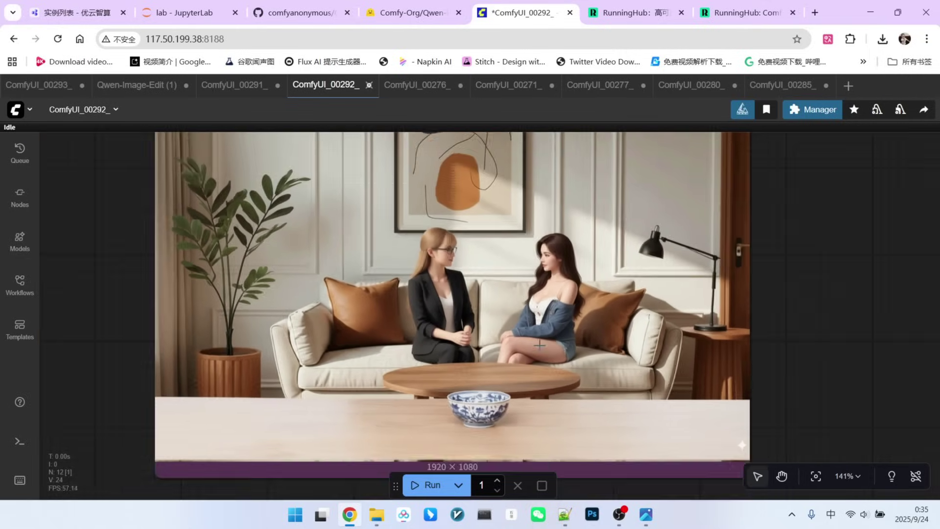
pyautogui.scroll(6, 510, 272)
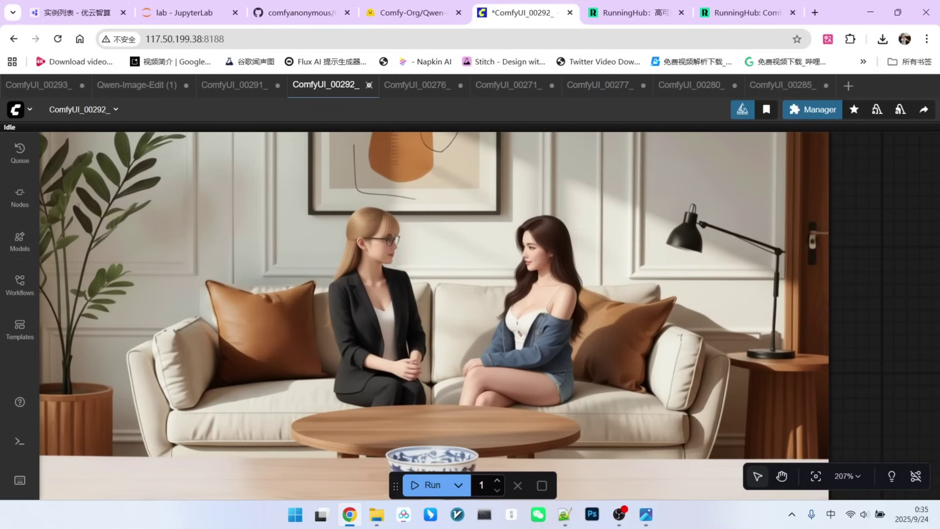
pyautogui.scroll(-15, 385, 302)
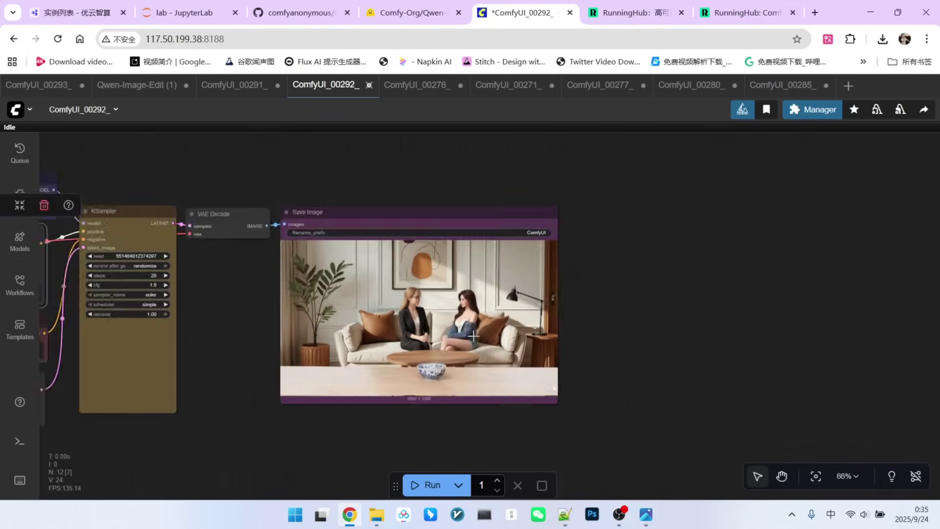
# Compare the three Load Image inputs with the generated sofa scene for consistency of both women and the room.
pyautogui.moveTo(245, 413); pyautogui.dragTo(723, 345)
pyautogui.scroll(10, 273, 311)
pyautogui.scroll(-7, 372, 294)
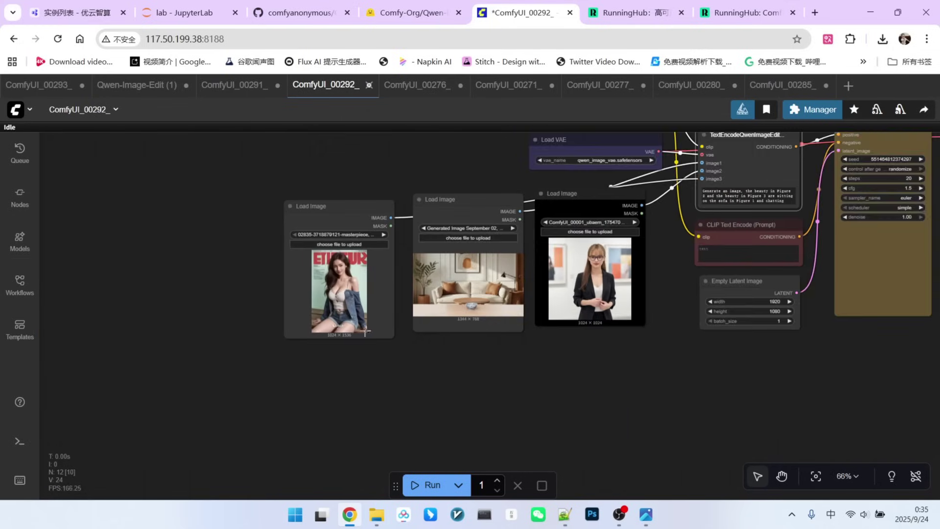
pyautogui.moveTo(546, 361); pyautogui.dragTo(298, 384)
pyautogui.moveTo(743, 386); pyautogui.dragTo(536, 406)
pyautogui.scroll(7, 706, 293)
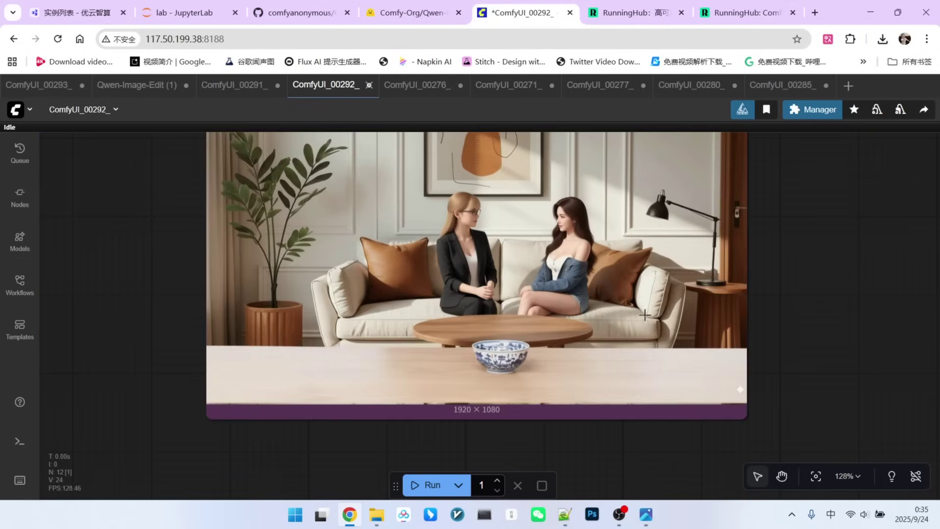
pyautogui.scroll(2, 583, 257)
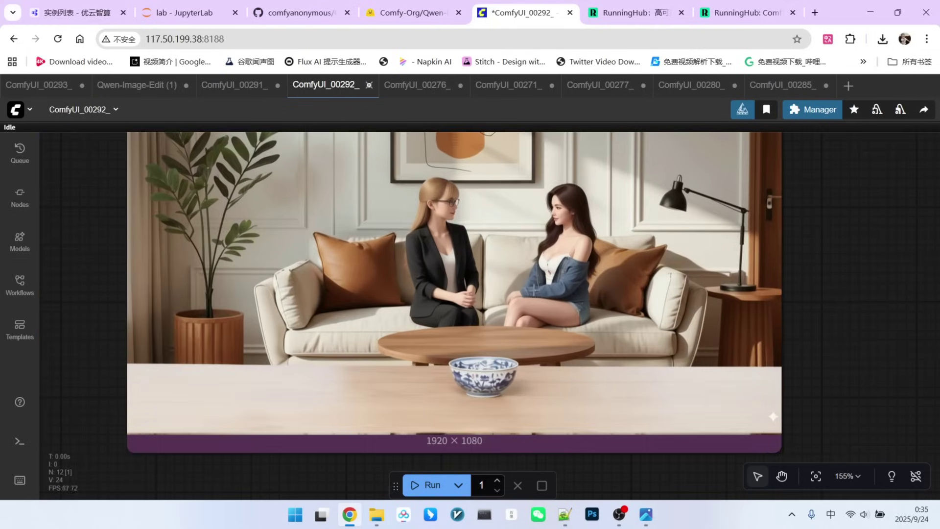
pyautogui.scroll(-3, 555, 262)
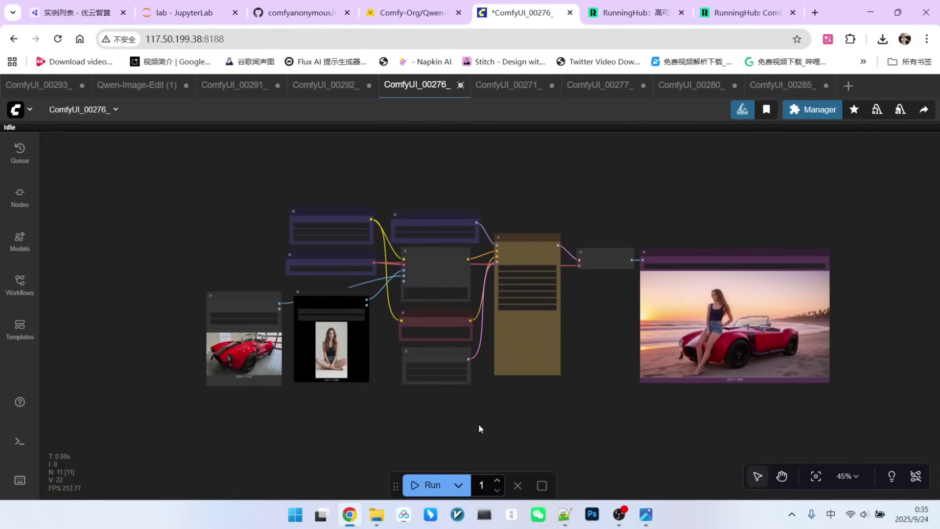
# Inspect the red sports car and the seated woman in the ComfyUI_00276_ workflow's Load Image nodes, nudging the woman's node slightly.
pyautogui.scroll(2, 502, 414)
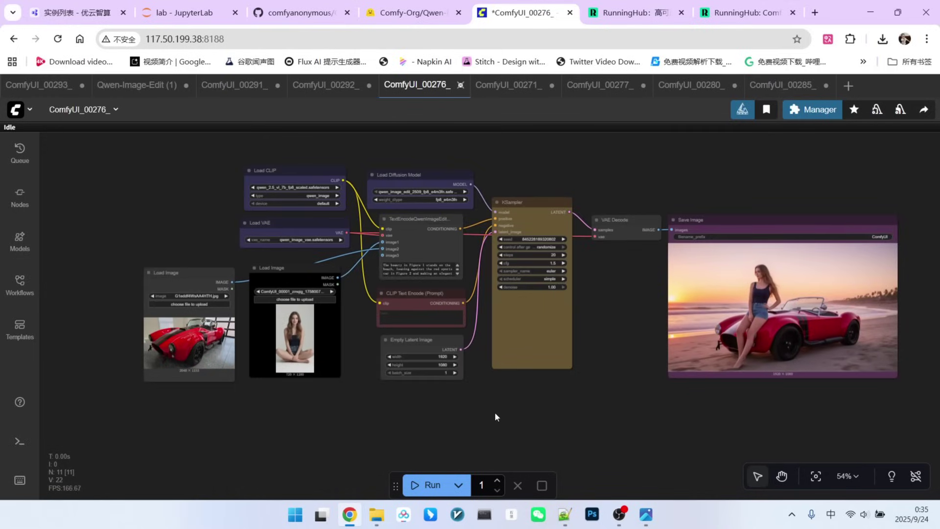
pyautogui.scroll(5, 372, 413)
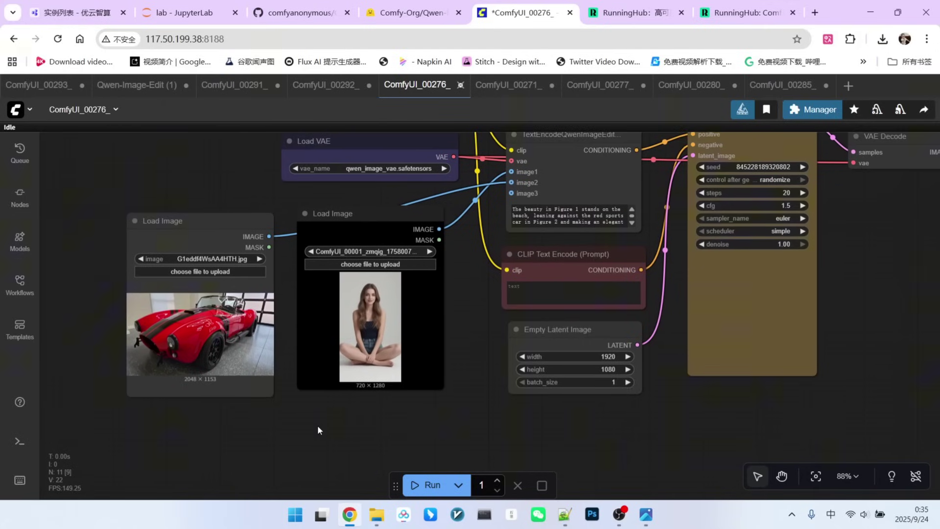
pyautogui.scroll(-2, 318, 426)
pyautogui.scroll(6, 395, 403)
pyautogui.moveTo(302, 204)
pyautogui.mouseDown()
pyautogui.moveTo(367, 192)
pyautogui.moveTo(300, 195)
pyautogui.mouseUp()
pyautogui.scroll(4, 325, 337)
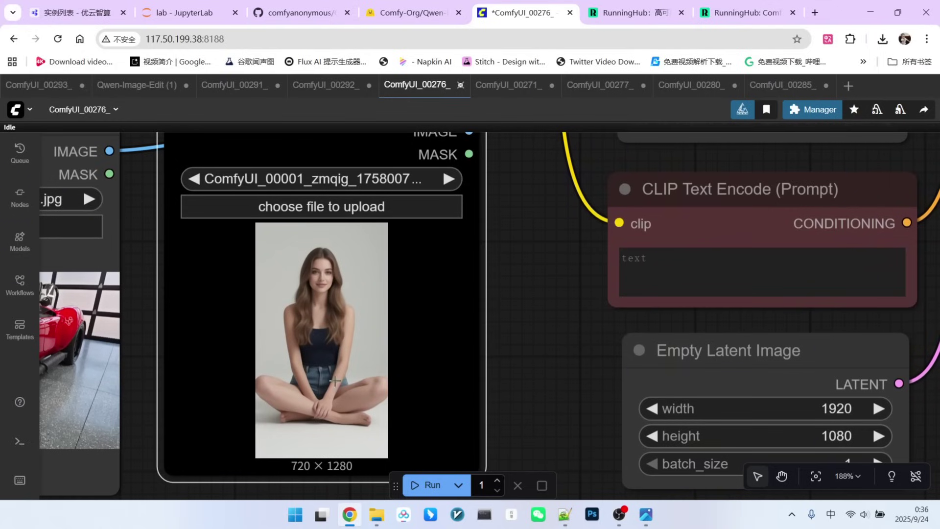
pyautogui.scroll(-6, 406, 341)
pyautogui.scroll(2, 147, 362)
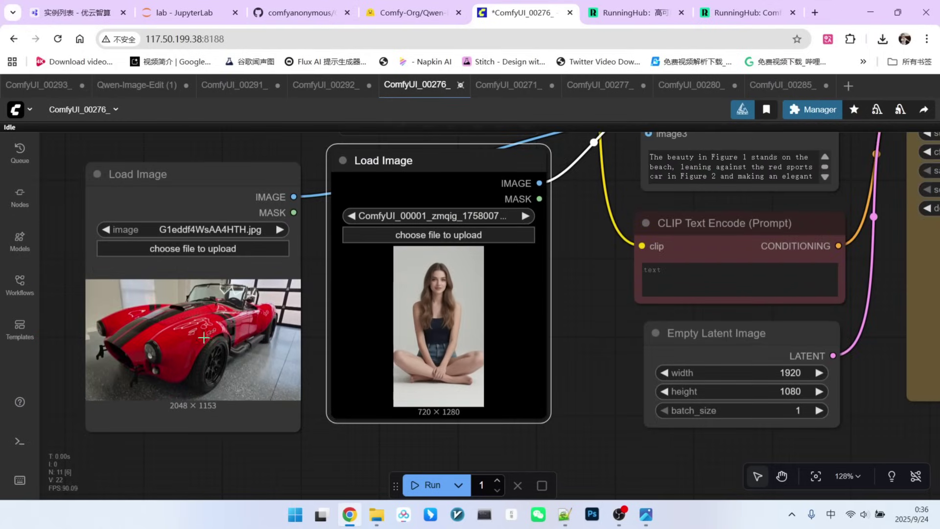
pyautogui.scroll(-3, 206, 345)
pyautogui.scroll(3, 196, 372)
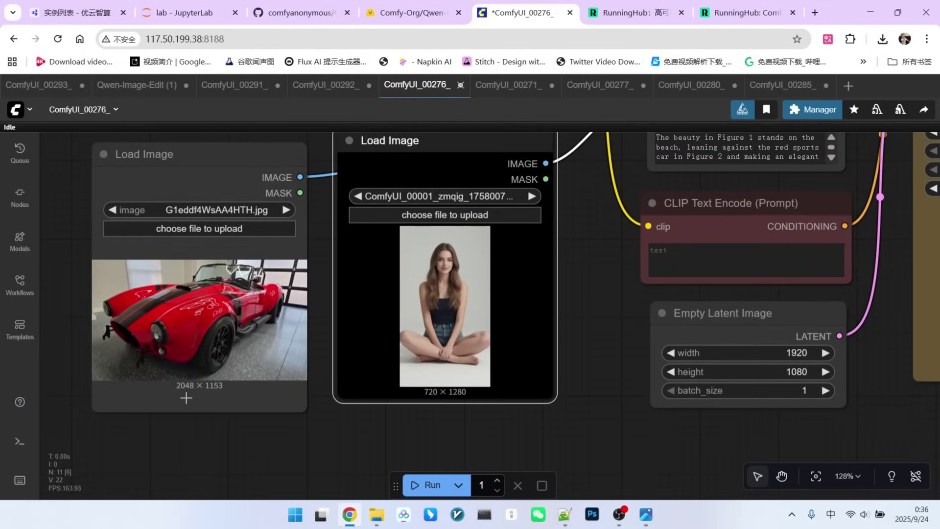
# Review the prompt about the beauty leaning against the red sports car on the beach, and inspect the generated image.
pyautogui.scroll(-4, 255, 338)
pyautogui.scroll(6, 356, 238)
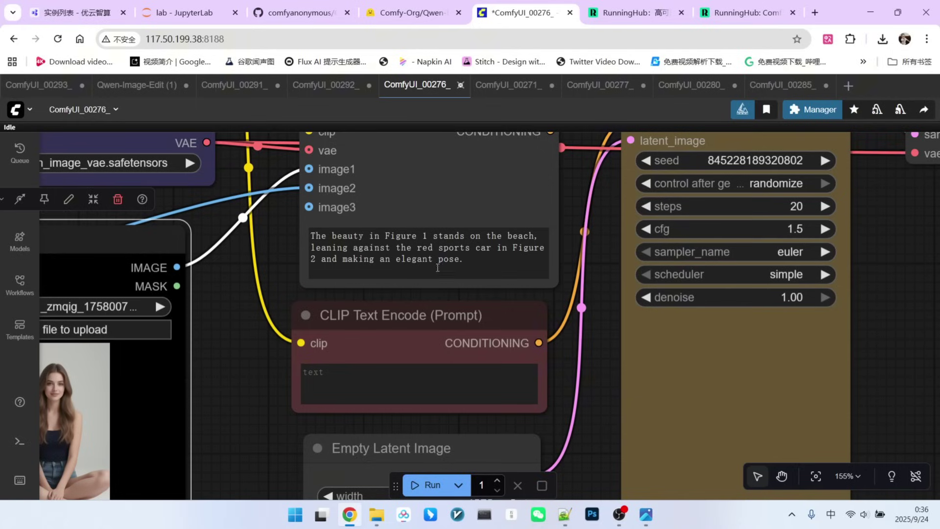
pyautogui.scroll(-5, 355, 273)
pyautogui.scroll(6, 625, 343)
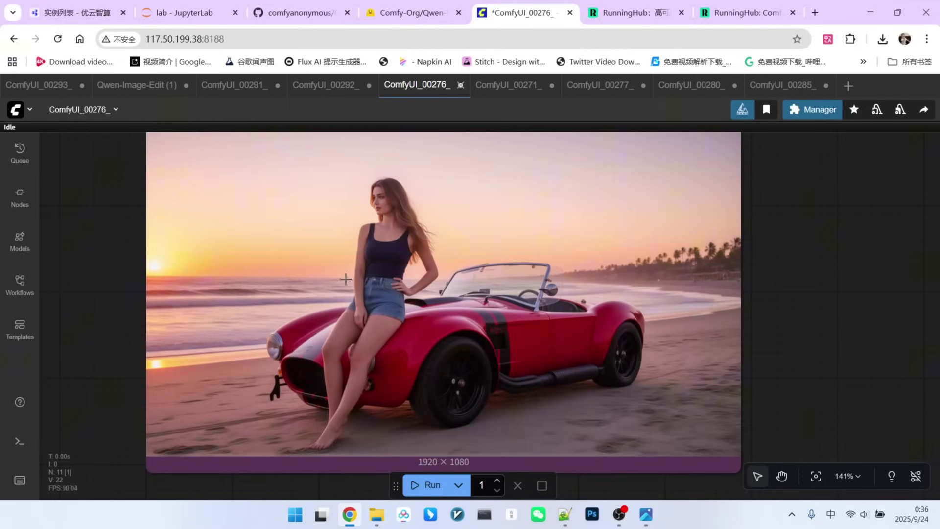
pyautogui.scroll(-2, 455, 296)
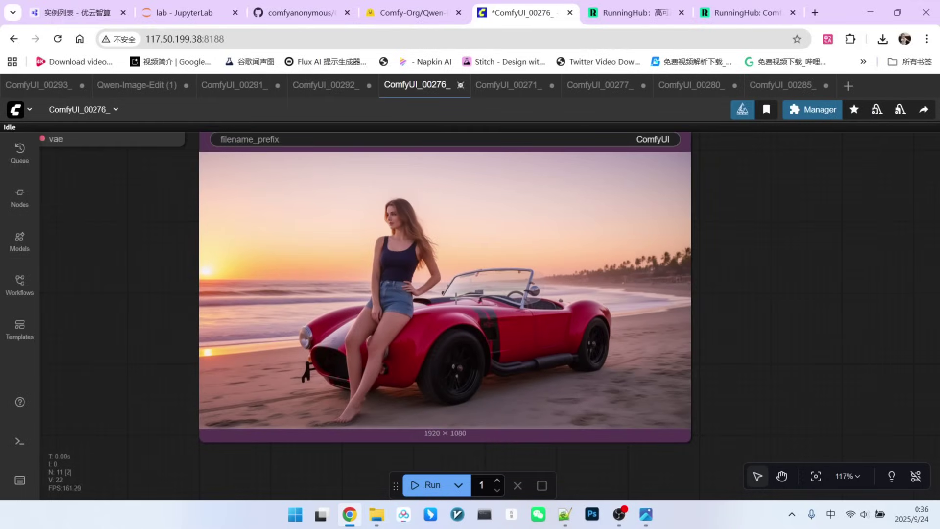
pyautogui.scroll(-2, 462, 296)
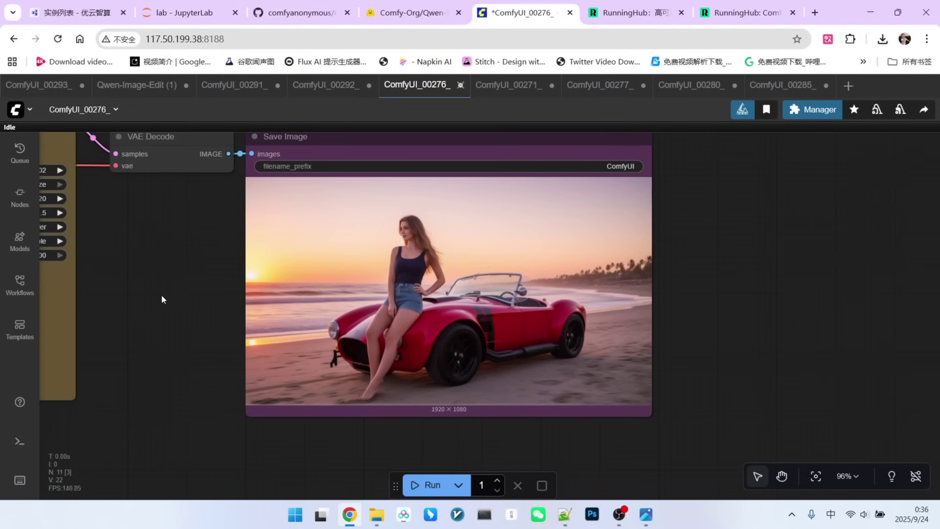
pyautogui.moveTo(162, 295); pyautogui.dragTo(446, 298)
pyautogui.scroll(-3, 446, 298)
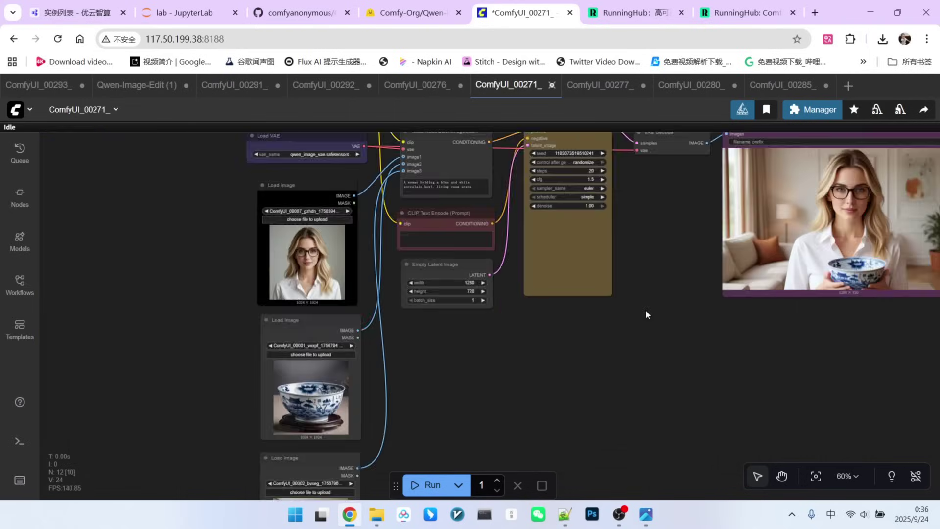
# Arrange the living room, porcelain bowl and portrait Load Image nodes in a horizontal row in the ComfyUI_00271_ workflow and fine-tune their spacing.
pyautogui.scroll(-3, 646, 310)
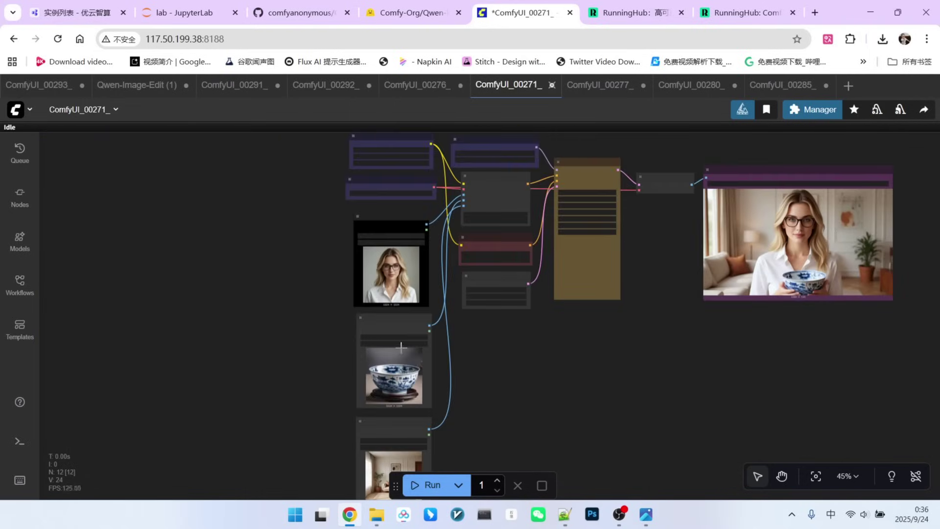
pyautogui.moveTo(401, 347); pyautogui.dragTo(289, 227)
pyautogui.moveTo(378, 419); pyautogui.dragTo(200, 223)
pyautogui.scroll(4, 344, 319)
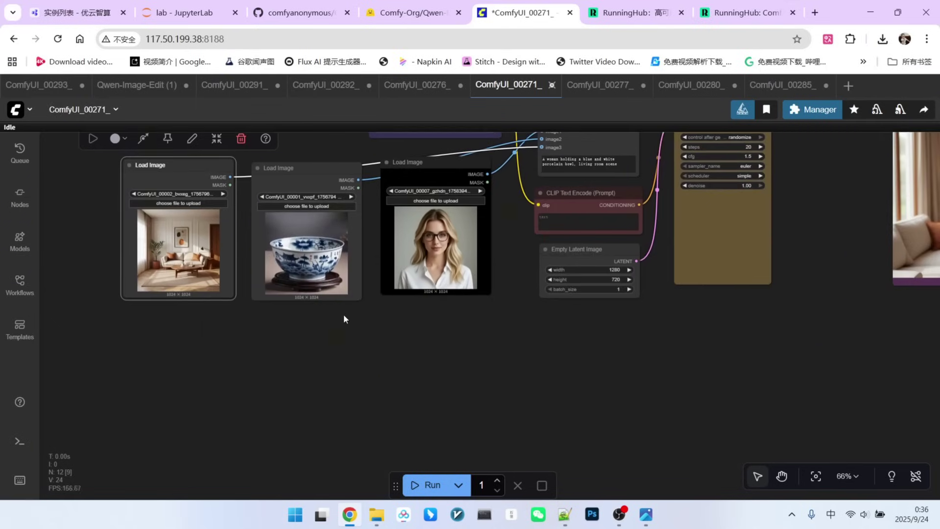
pyautogui.scroll(5, 345, 319)
pyautogui.moveTo(537, 177)
pyautogui.mouseDown()
pyautogui.moveTo(521, 177)
pyautogui.moveTo(529, 175)
pyautogui.mouseUp()
pyautogui.moveTo(362, 436); pyautogui.dragTo(452, 449)
pyautogui.moveTo(404, 173)
pyautogui.mouseDown()
pyautogui.moveTo(386, 178)
pyautogui.moveTo(408, 180)
pyautogui.mouseUp()
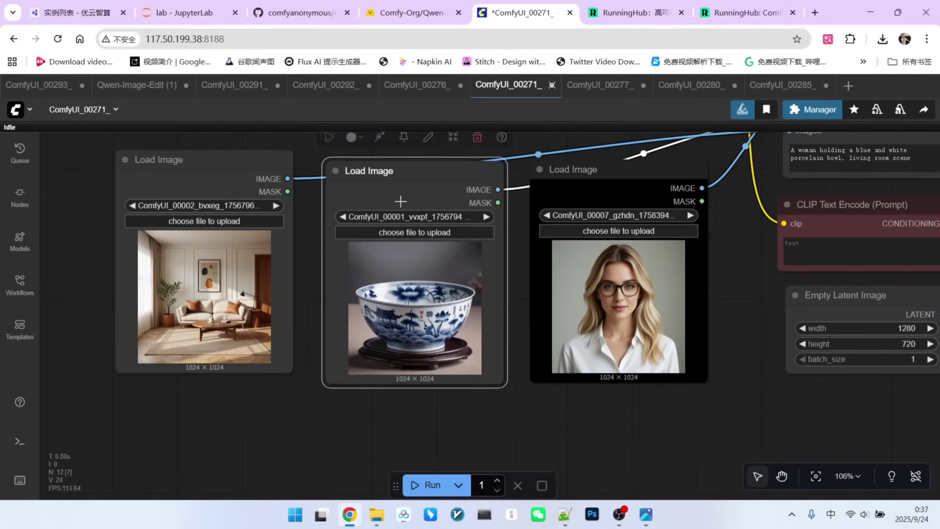
# Shift the living room Load Image node down slightly and review the prompt about a woman holding a blue and white porcelain bowl.
pyautogui.moveTo(198, 162); pyautogui.dragTo(197, 172)
pyautogui.scroll(-4, 304, 333)
pyautogui.moveTo(637, 333); pyautogui.dragTo(300, 363)
pyautogui.scroll(9, 346, 230)
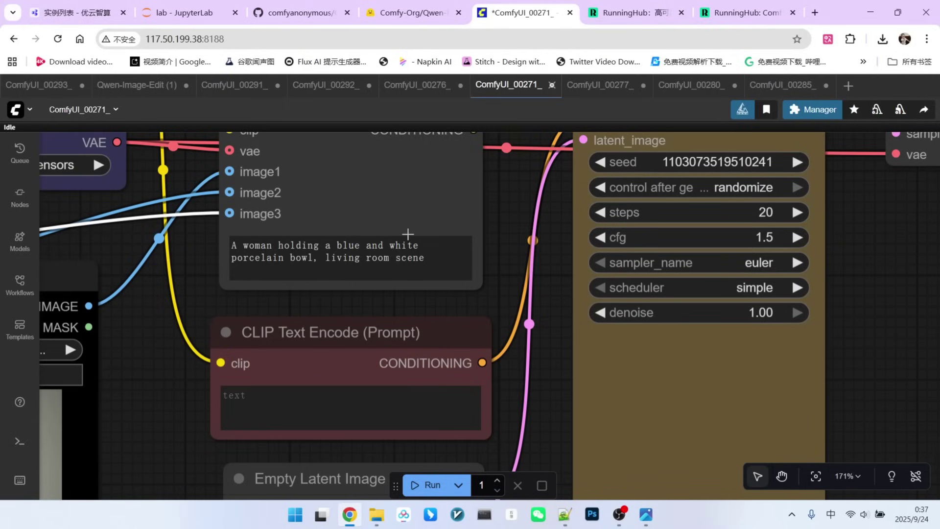
pyautogui.scroll(-3, 411, 225)
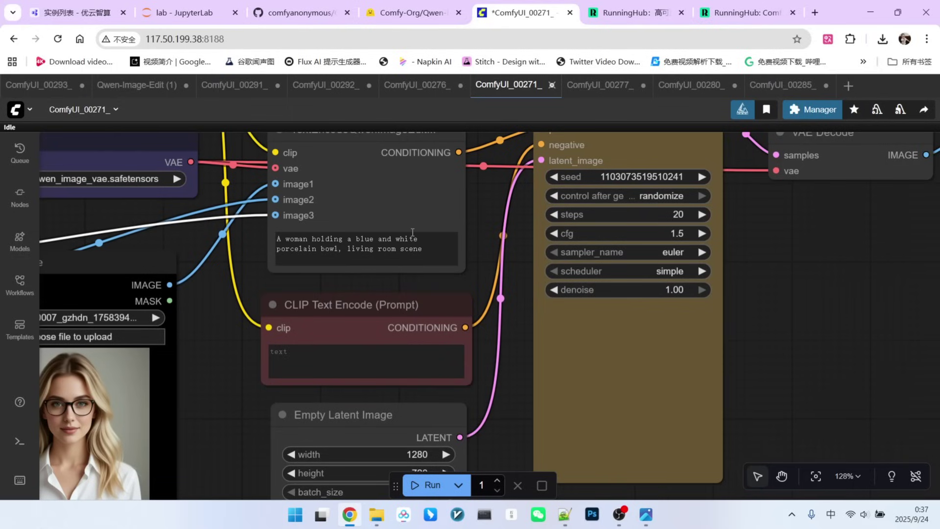
pyautogui.scroll(-8, 517, 266)
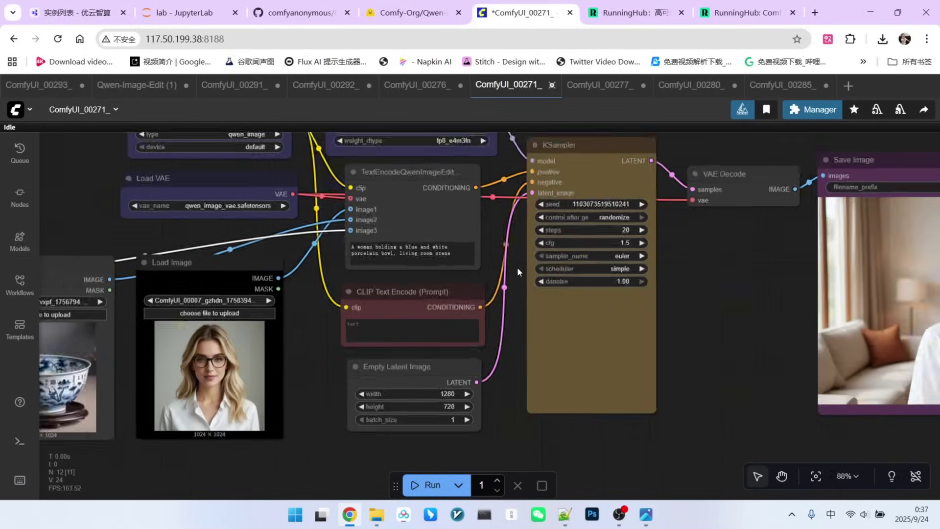
# Compare the living room, porcelain bowl and portrait Load Image inputs with the generated image of the woman holding the bowl.
pyautogui.moveTo(322, 403); pyautogui.dragTo(481, 375)
pyautogui.scroll(8, 210, 318)
pyautogui.scroll(-3, 264, 306)
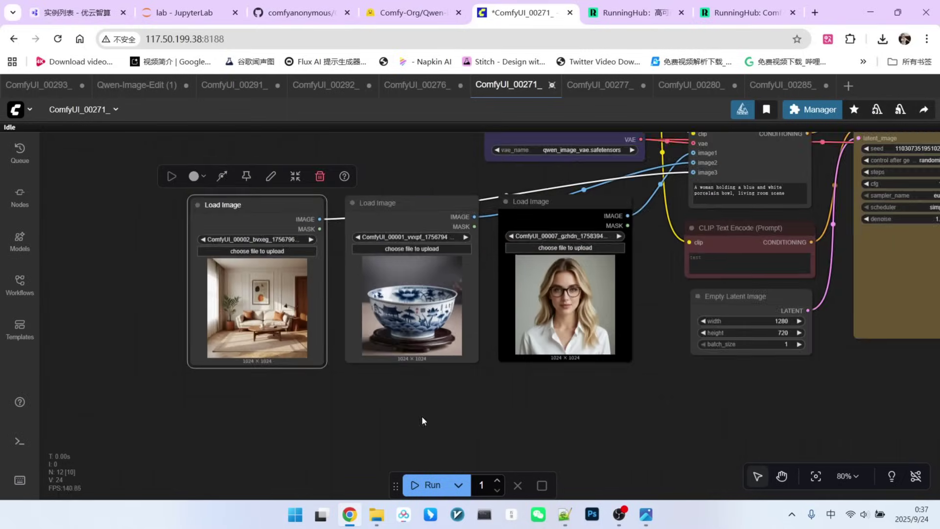
pyautogui.scroll(4, 544, 317)
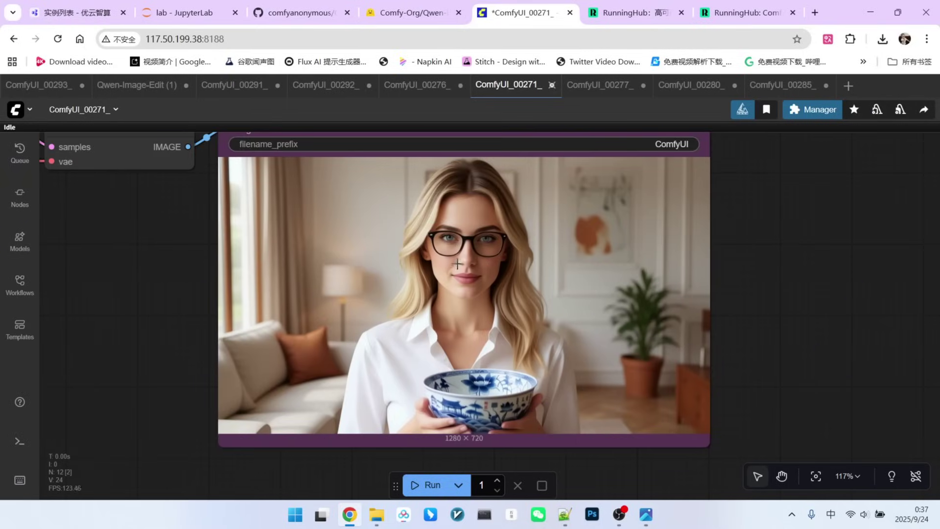
pyautogui.scroll(-3, 231, 248)
pyautogui.scroll(4, 309, 287)
pyautogui.scroll(4, 308, 287)
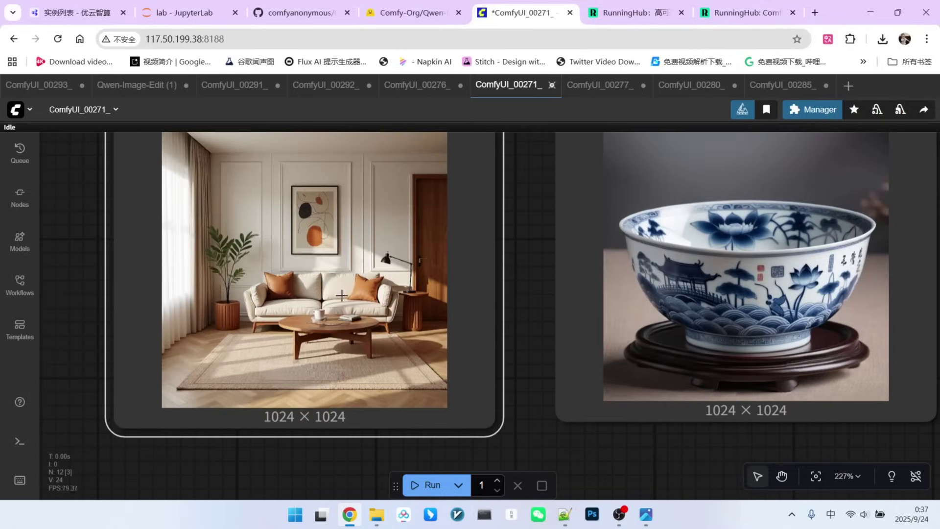
pyautogui.scroll(-5, 303, 266)
pyautogui.scroll(-4, 303, 266)
pyautogui.moveTo(746, 373); pyautogui.dragTo(457, 390)
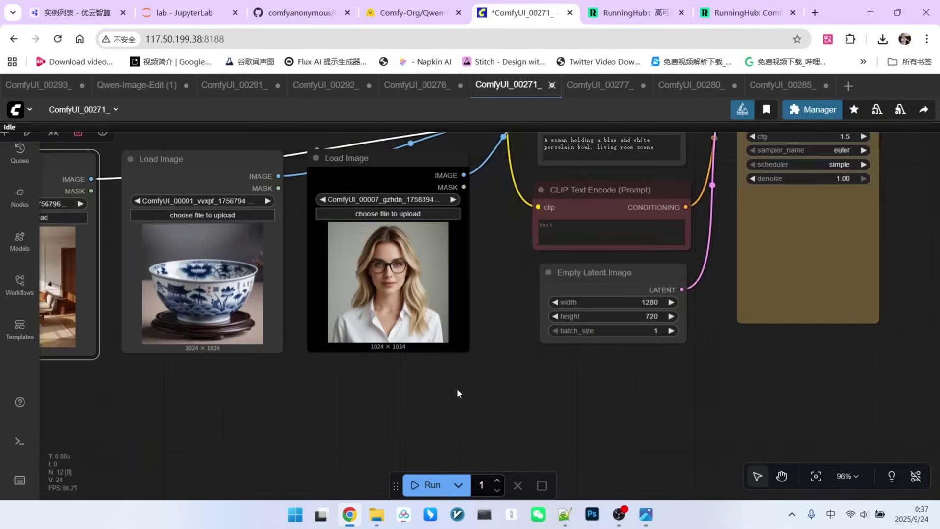
pyautogui.scroll(-3, 457, 390)
pyautogui.moveTo(627, 391); pyautogui.dragTo(545, 393)
pyautogui.scroll(-4, 545, 392)
pyautogui.moveTo(647, 389); pyautogui.dragTo(588, 380)
pyautogui.scroll(6, 588, 380)
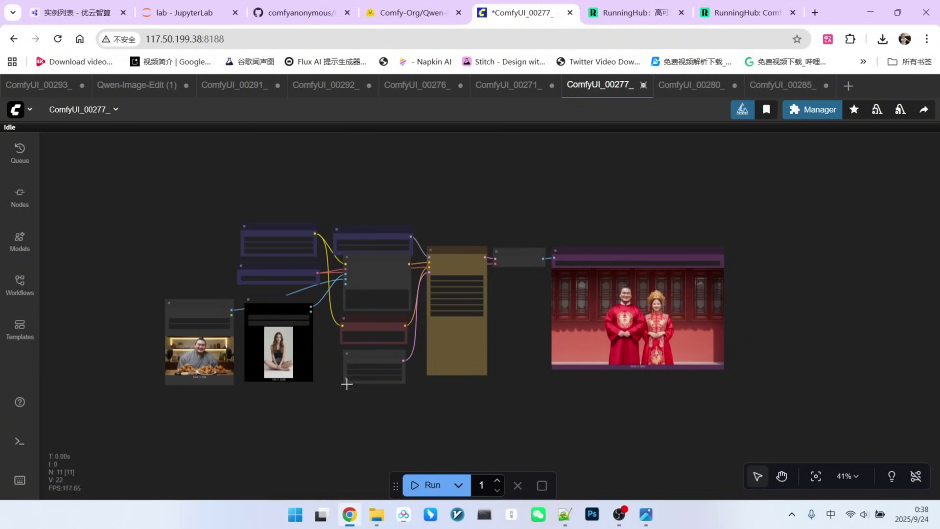
# Inspect the man with fried chicken and the seated woman in the ComfyUI_00277_ workflow's Load Image nodes.
pyautogui.scroll(4, 308, 367)
pyautogui.click(311, 357)
pyautogui.scroll(3, 327, 351)
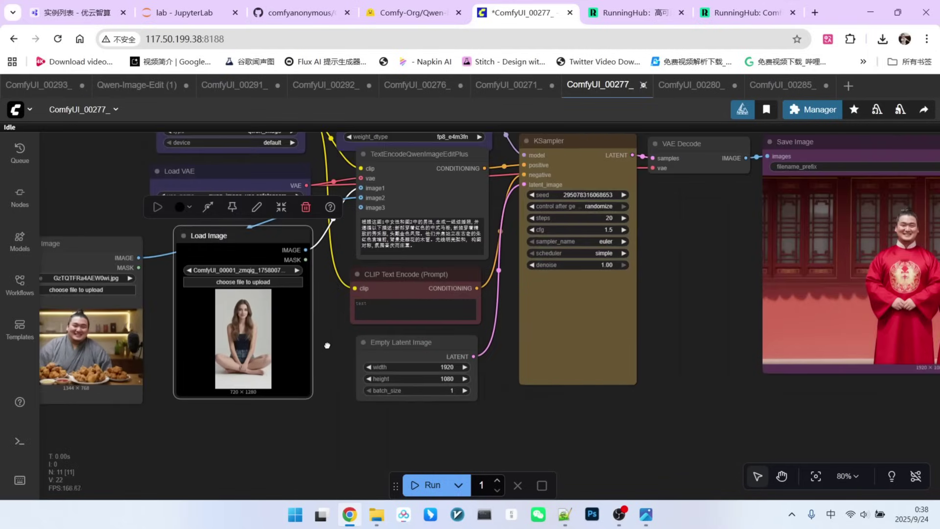
pyautogui.click(433, 333)
pyautogui.scroll(3, 430, 331)
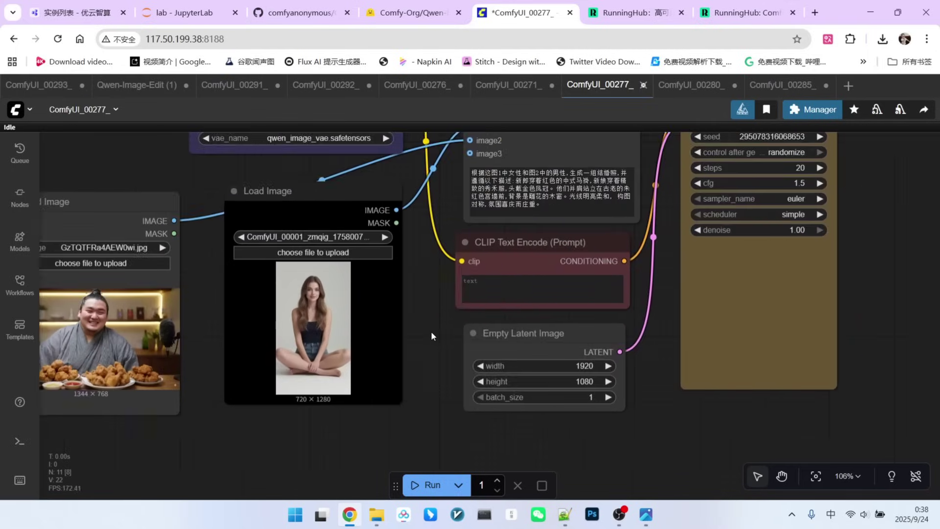
pyautogui.scroll(4, 192, 364)
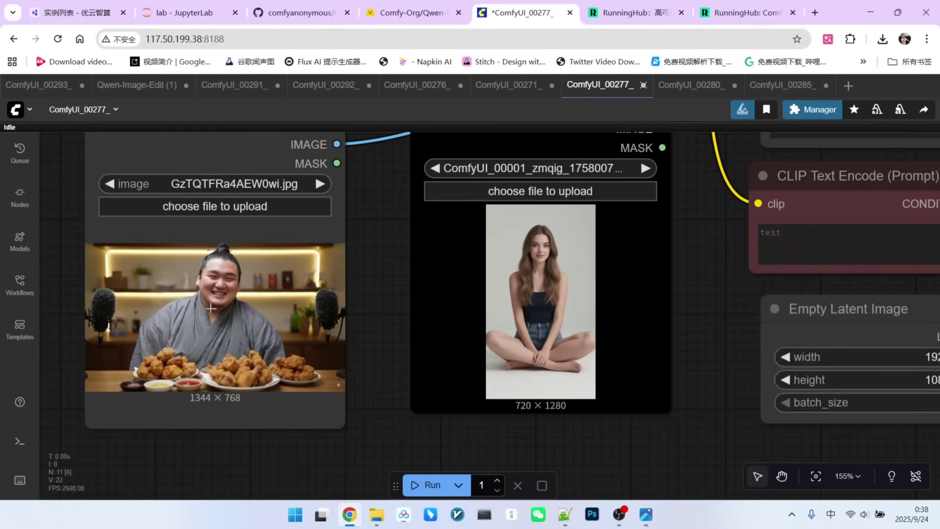
pyautogui.scroll(-3, 210, 309)
pyautogui.scroll(2, 494, 318)
pyautogui.scroll(-4, 539, 296)
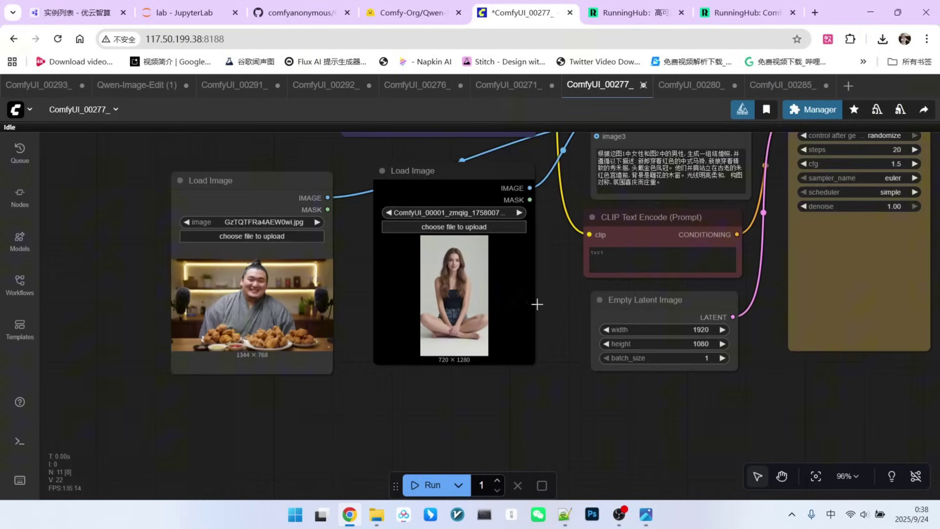
# Read the Chinese wedding photo prompt in the TextEncodeQwenImageEditPlus node and inspect the generated couple in red traditional dress.
pyautogui.moveTo(555, 287); pyautogui.dragTo(226, 365)
pyautogui.scroll(6, 294, 233)
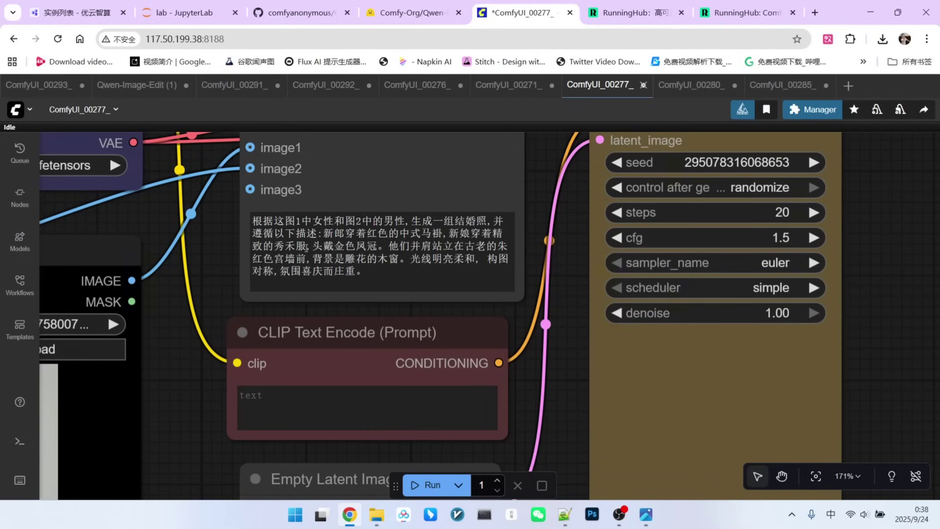
pyautogui.scroll(-13, 374, 242)
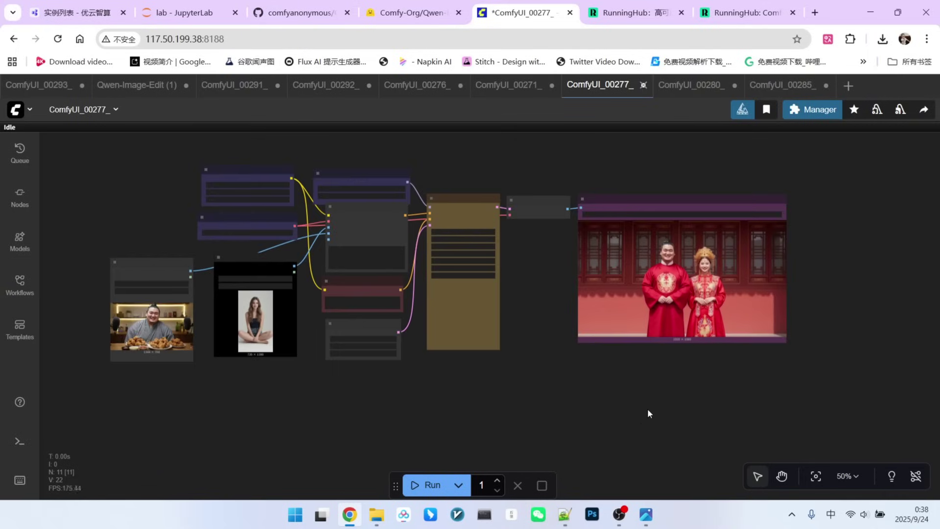
pyautogui.moveTo(648, 414); pyautogui.dragTo(478, 405)
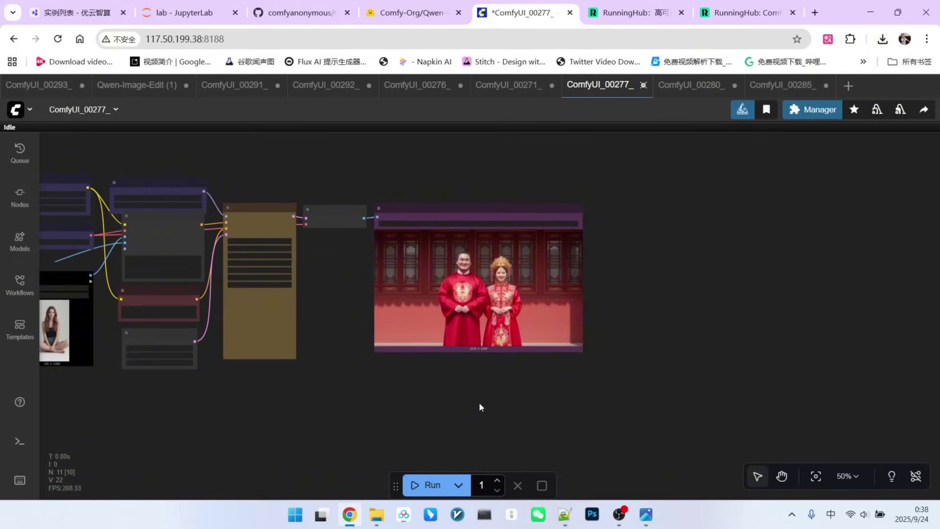
pyautogui.scroll(11, 598, 273)
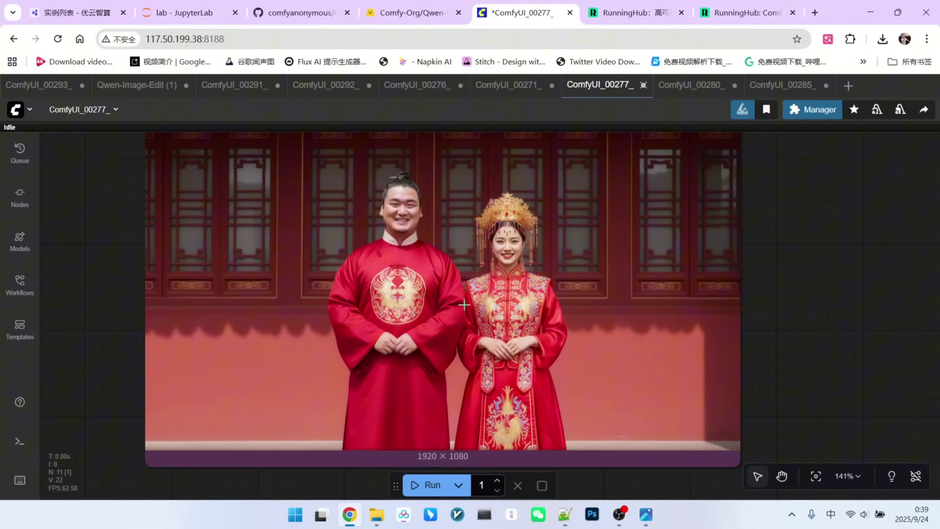
pyautogui.scroll(-15, 620, 300)
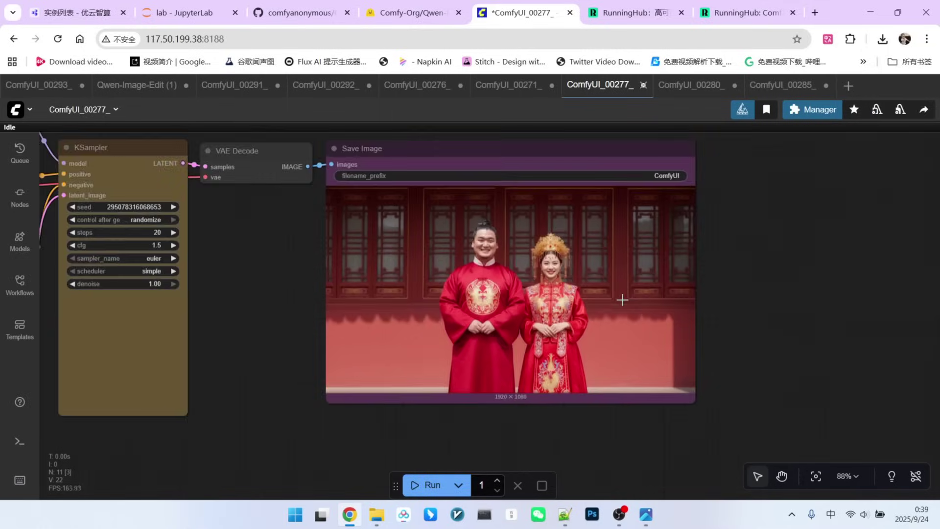
pyautogui.scroll(6, 497, 351)
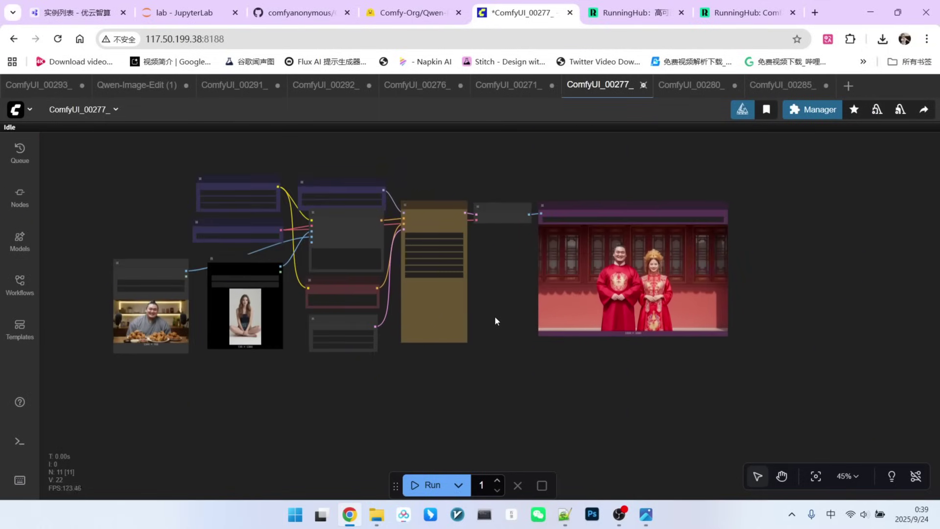
# Check the generated wedding photo against the prompt and both input portraits for clothing, background and facial likeness.
pyautogui.scroll(4, 300, 301)
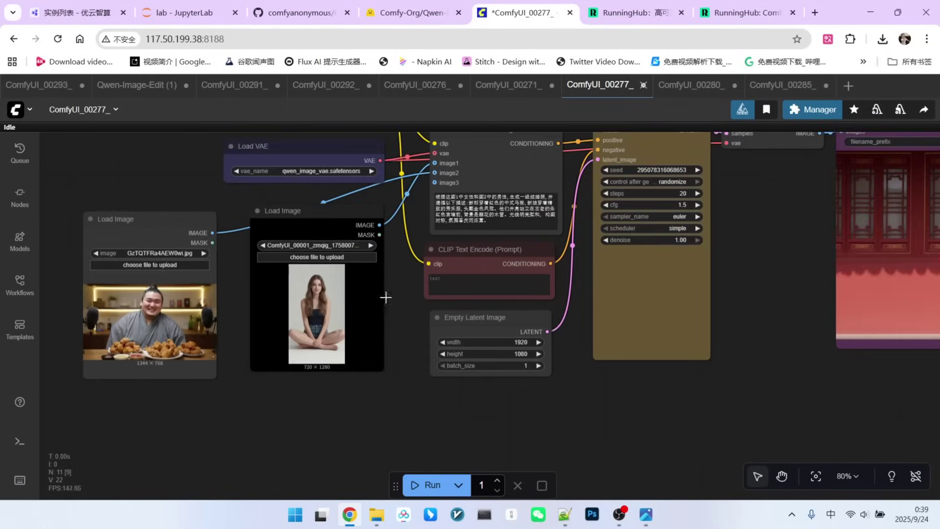
pyautogui.scroll(7, 386, 296)
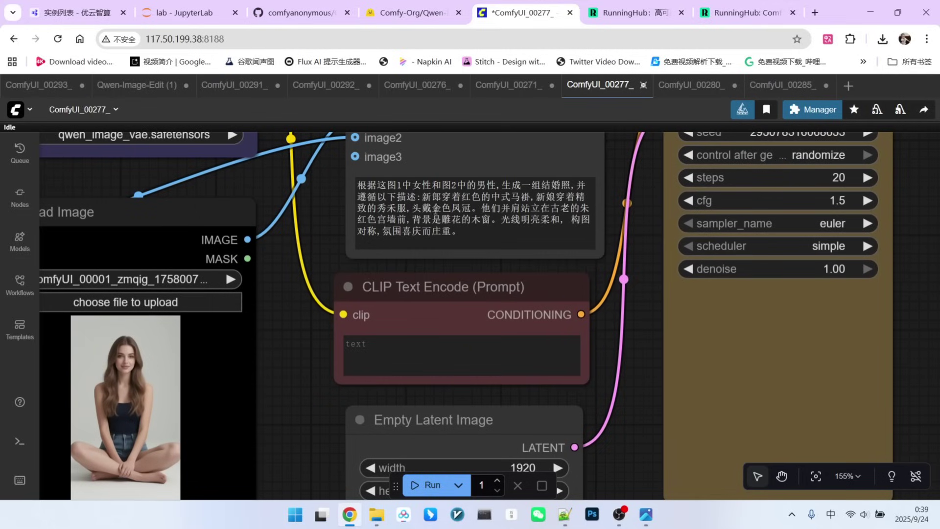
pyautogui.scroll(-8, 473, 207)
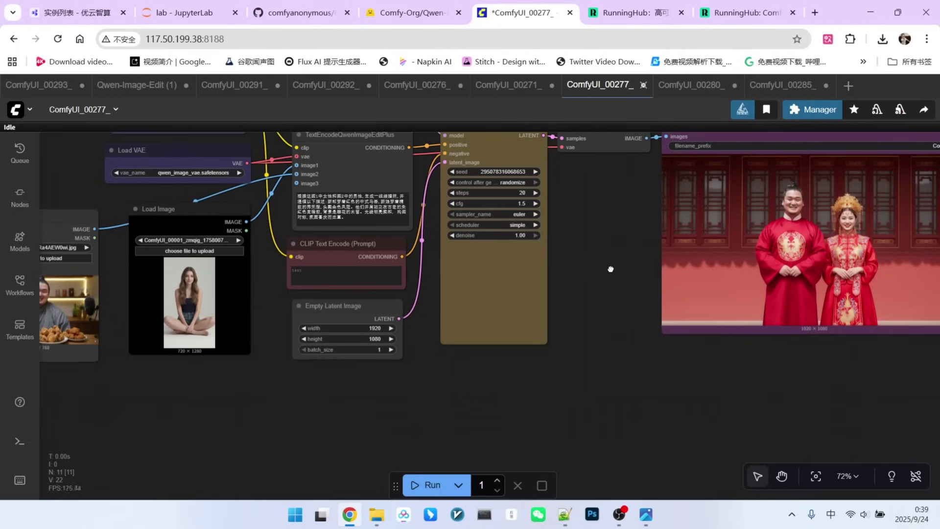
pyautogui.moveTo(611, 269); pyautogui.dragTo(477, 285)
pyautogui.scroll(-3, 551, 309)
pyautogui.scroll(1, 772, 289)
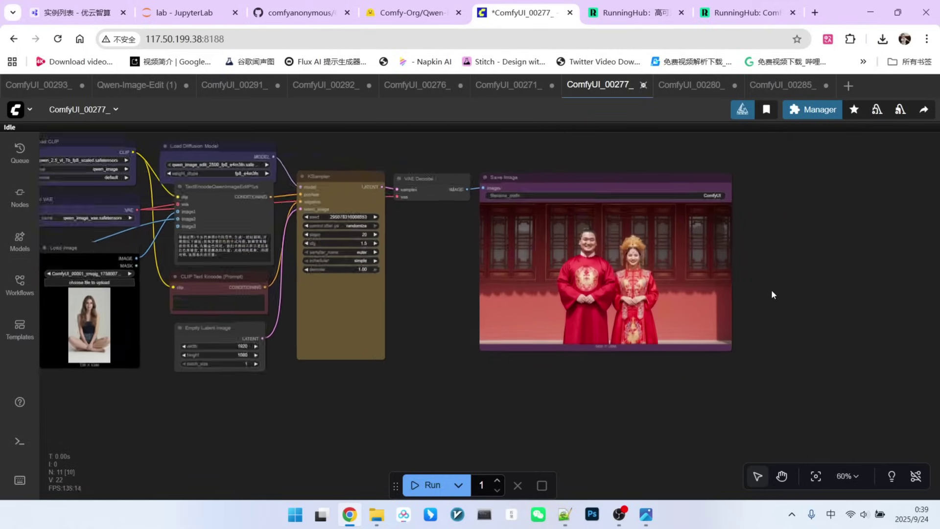
pyautogui.scroll(7, 772, 294)
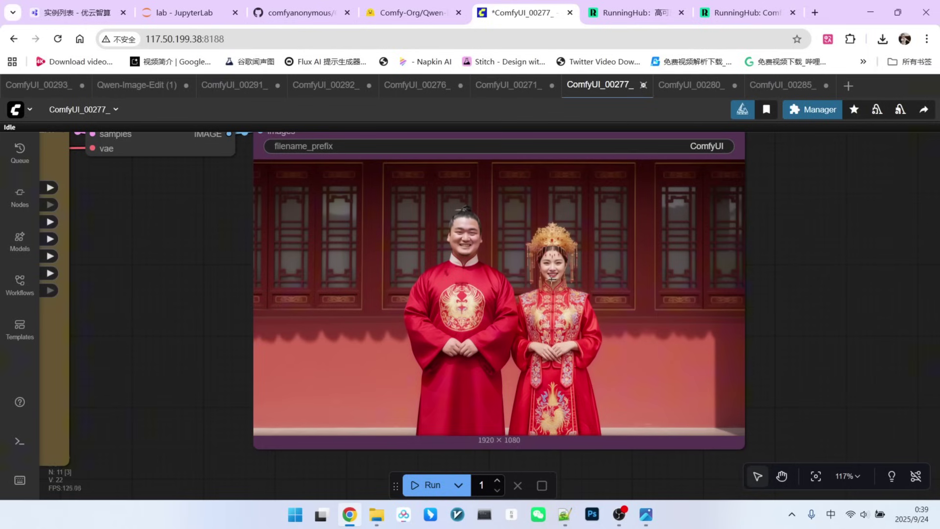
pyautogui.scroll(-4, 596, 351)
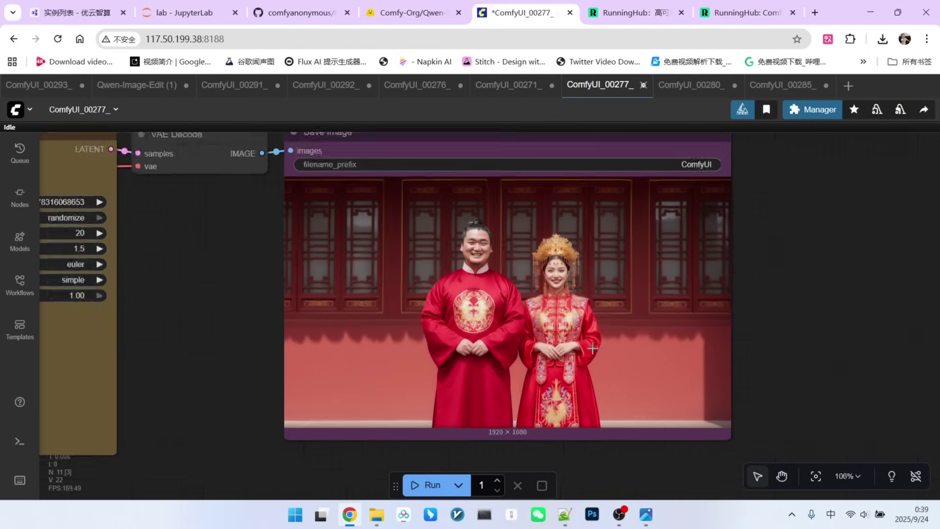
pyautogui.scroll(-6, 597, 351)
pyautogui.moveTo(416, 368); pyautogui.dragTo(512, 357)
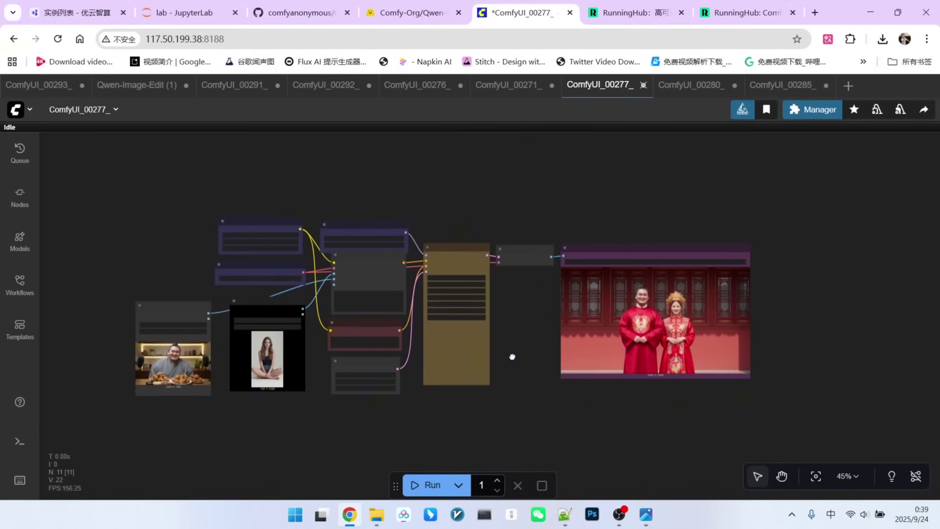
pyautogui.scroll(4, 715, 337)
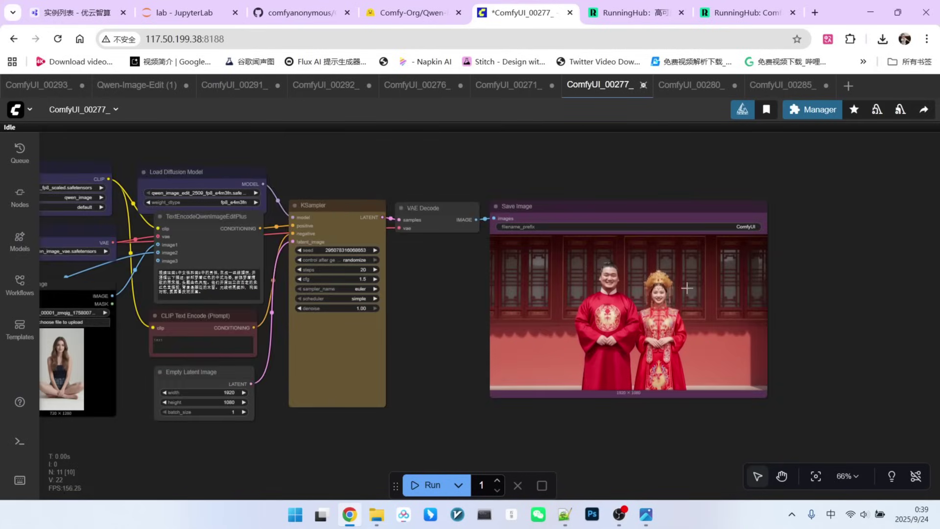
# Switch to the ComfyUI_00280_ workflow and examine its Korean-style indoor wedding prompt and the generated image of the seated couple.
pyautogui.click(689, 85)
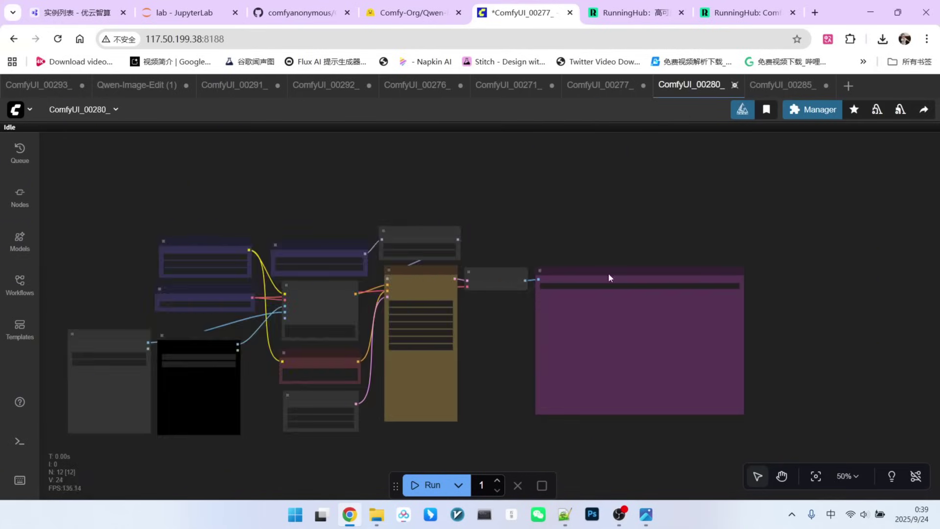
pyautogui.scroll(6, 499, 289)
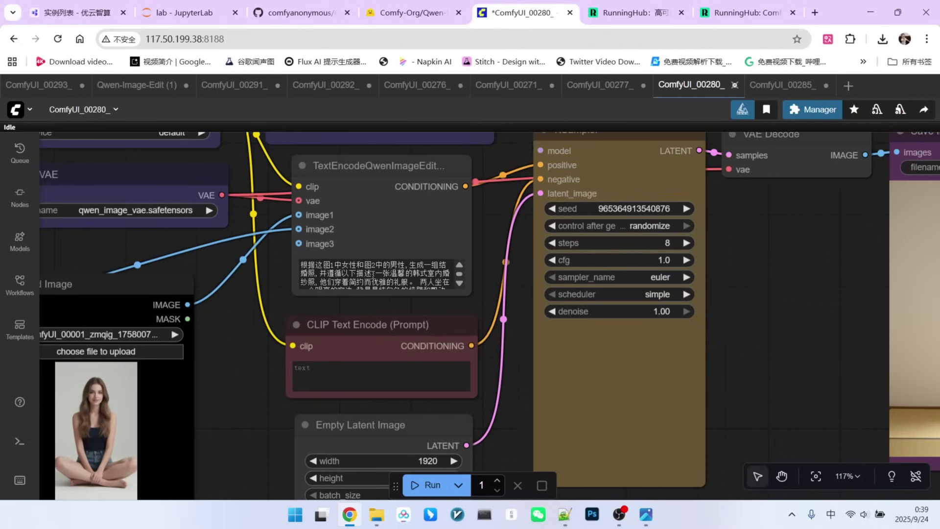
pyautogui.scroll(-4, 528, 259)
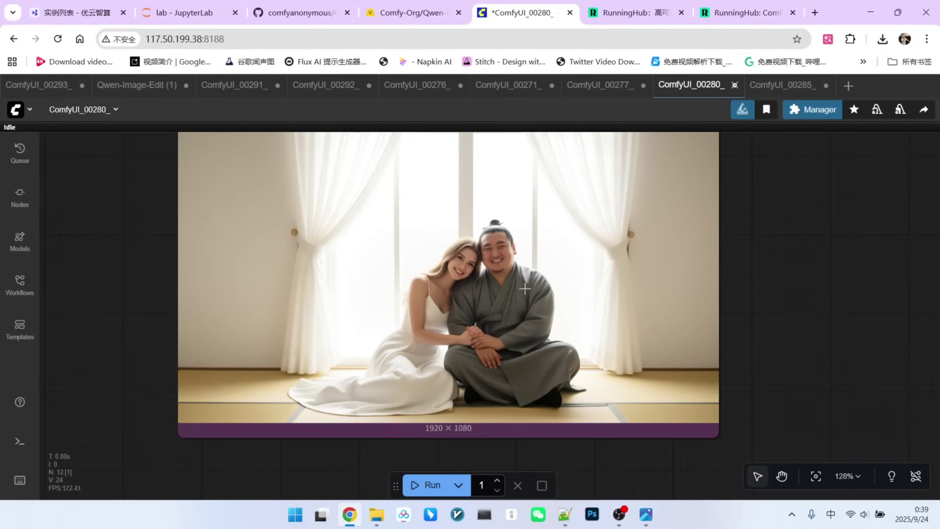
pyautogui.scroll(2, 525, 298)
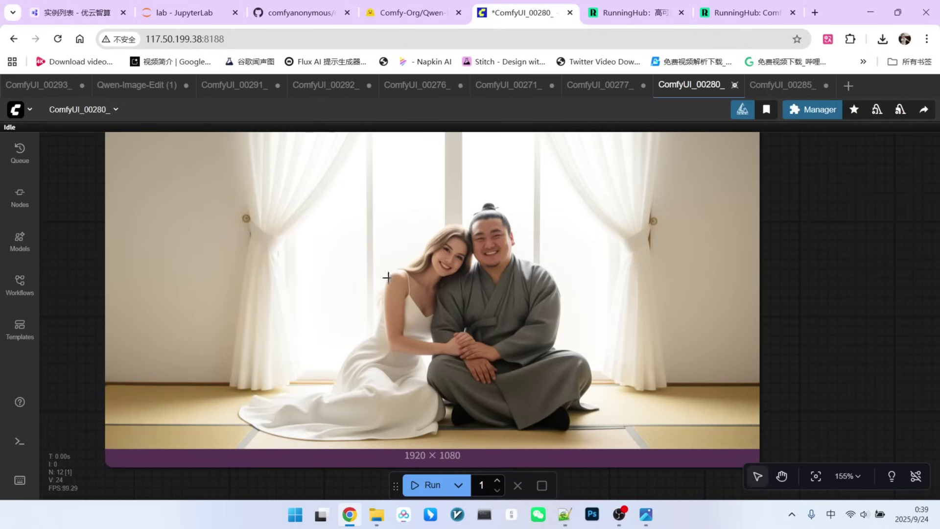
pyautogui.moveTo(819, 251); pyautogui.dragTo(818, 271)
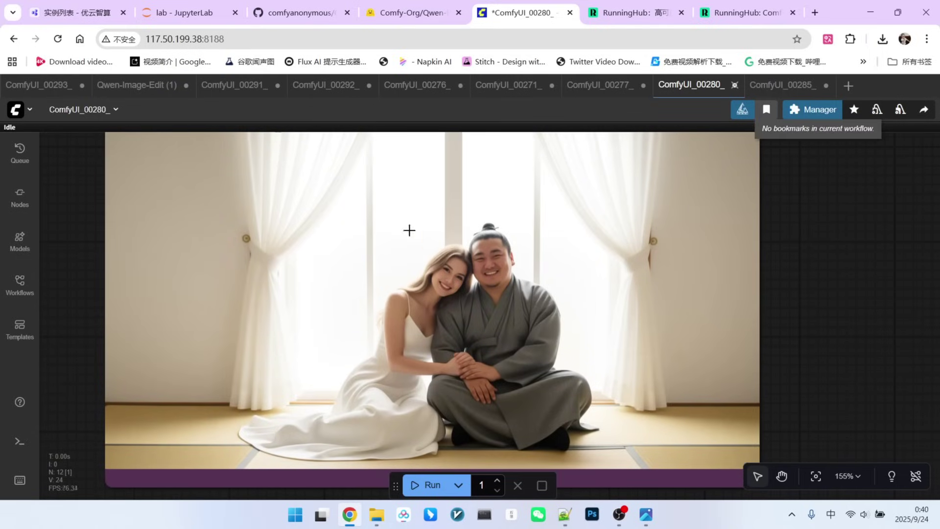
# Switch to the ComfyUI_00285_ workflow and review its two portrait inputs and the riverside prompt about smiling at each other.
pyautogui.click(764, 86)
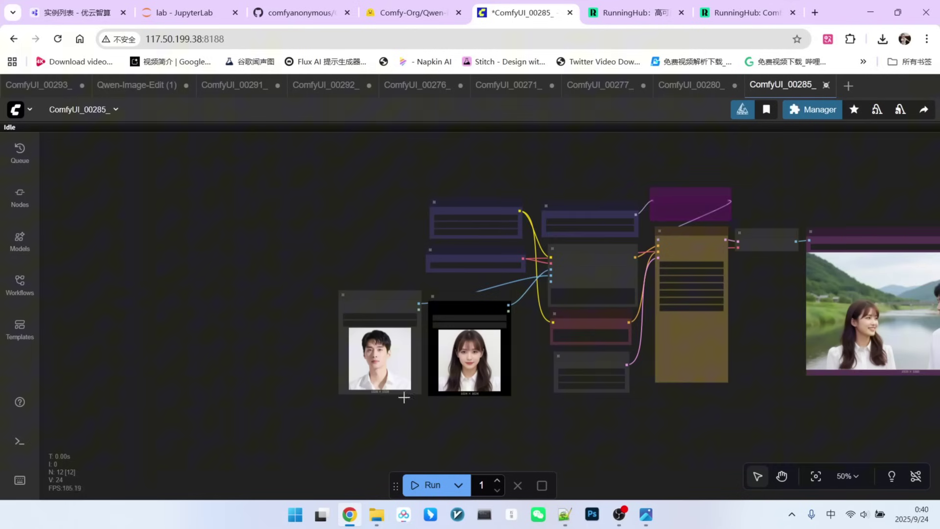
pyautogui.scroll(5, 481, 408)
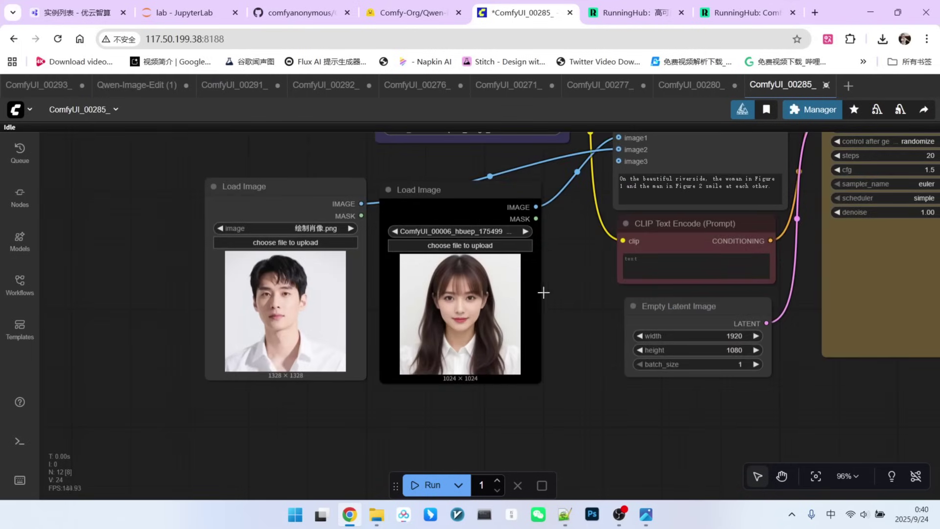
pyautogui.moveTo(544, 292); pyautogui.dragTo(378, 315)
pyautogui.scroll(5, 570, 202)
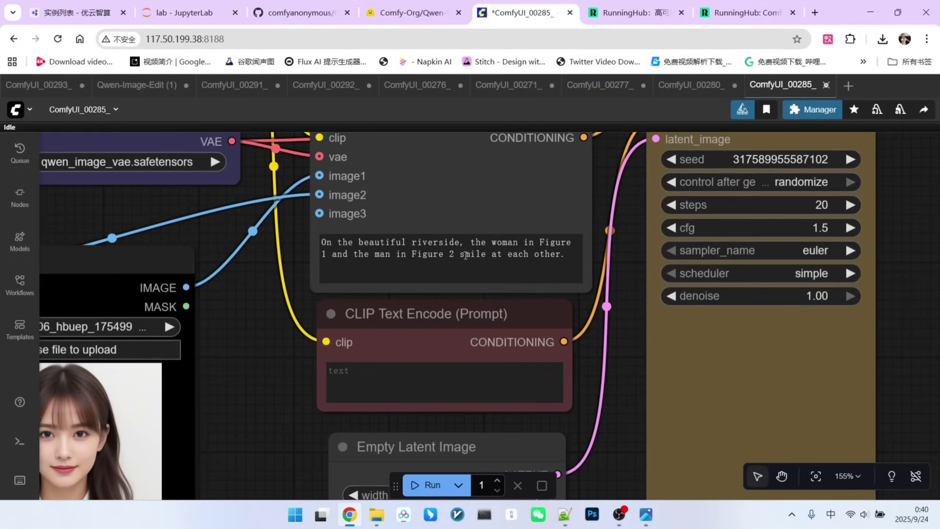
# Inspect the generated riverside image of the man and woman facing each other in the Save Image node.
pyautogui.scroll(-9, 613, 259)
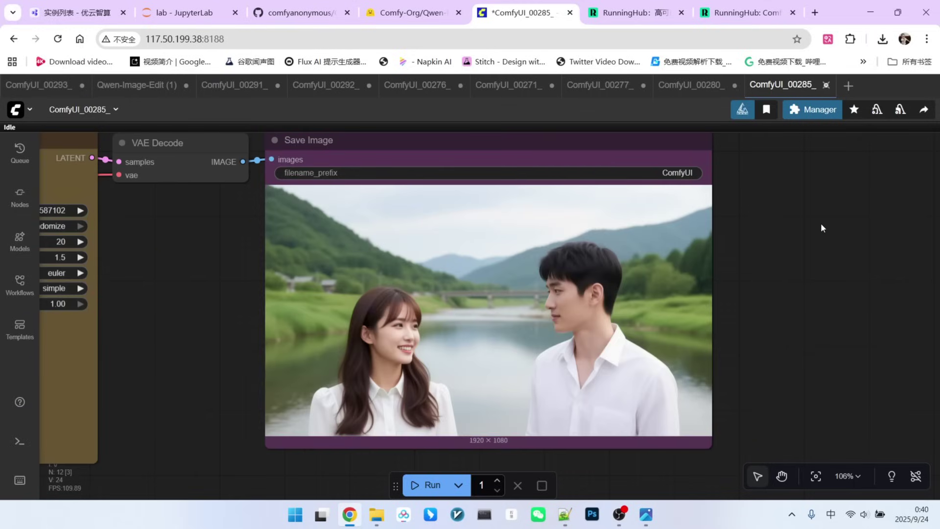
pyautogui.scroll(-5, 788, 235)
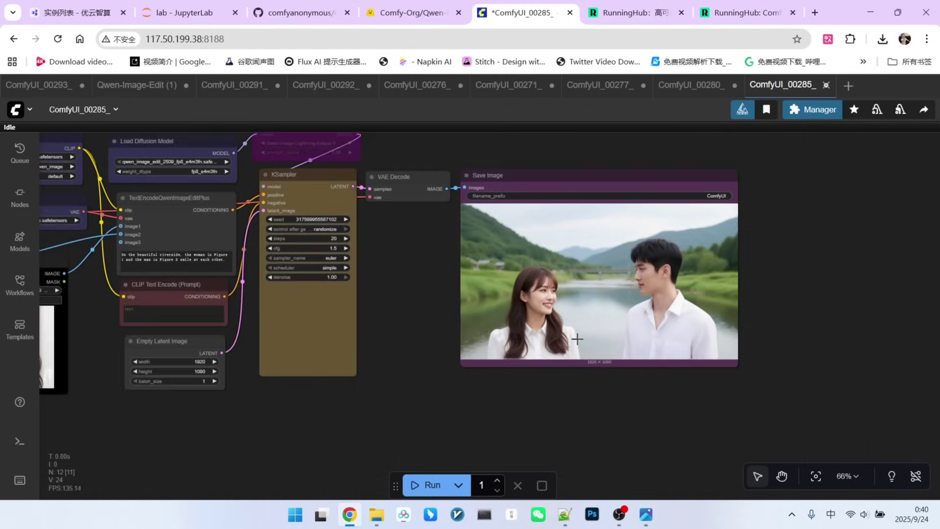
pyautogui.scroll(3, 685, 320)
pyautogui.scroll(4, 686, 319)
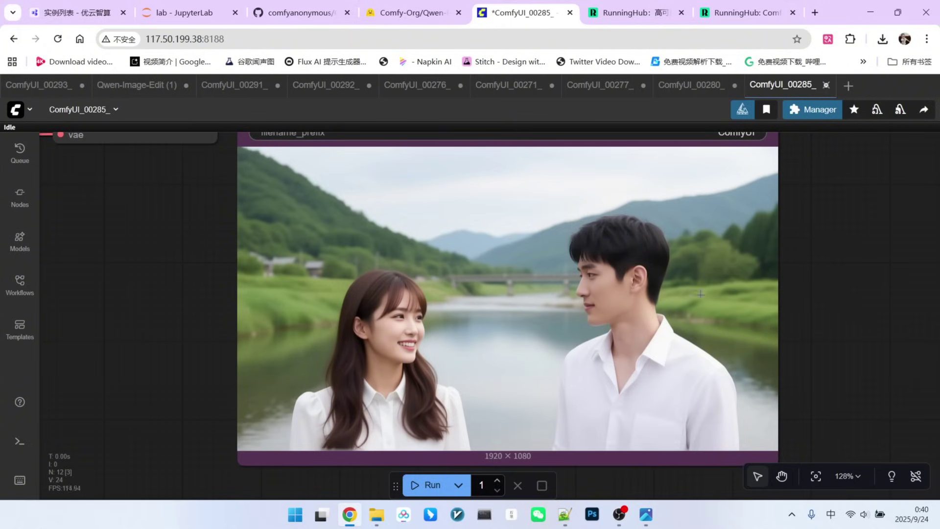